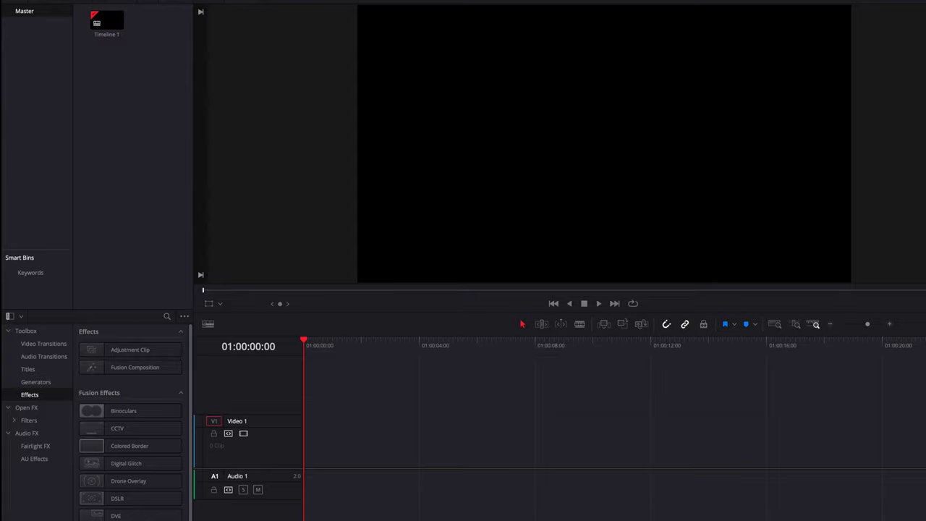
Step: Add a Fusion Composition clip at the start of the Video 1 track and open it on the Fusion page
drag(134, 367, 352, 449)
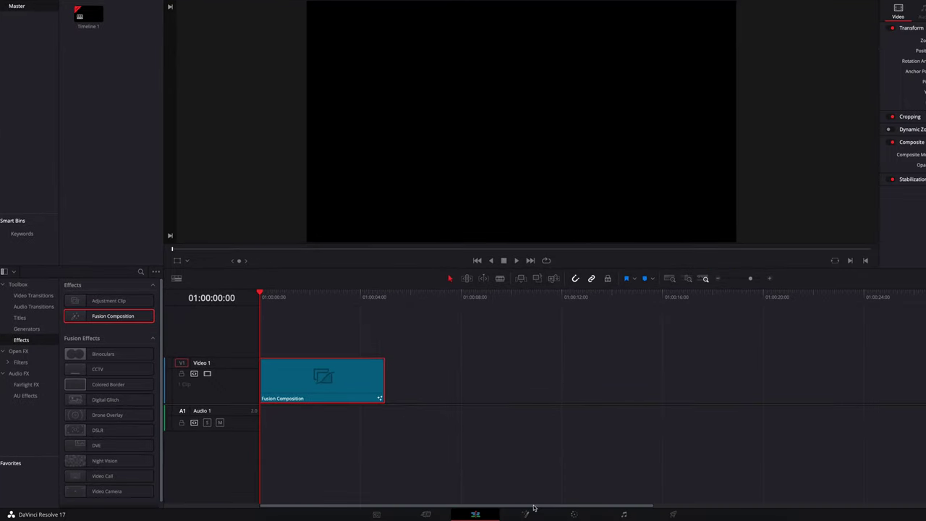
click(526, 515)
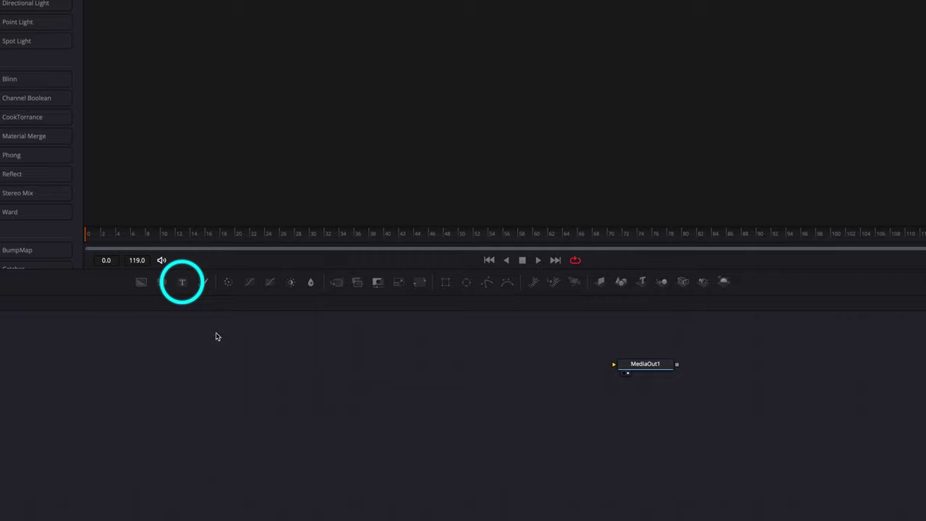
Step: Add text and background nodes, merge the text over the background into MediaOut1, and arrange Background1 below Merge1
drag(182, 282, 304, 335)
drag(141, 283, 356, 373)
drag(426, 374, 615, 365)
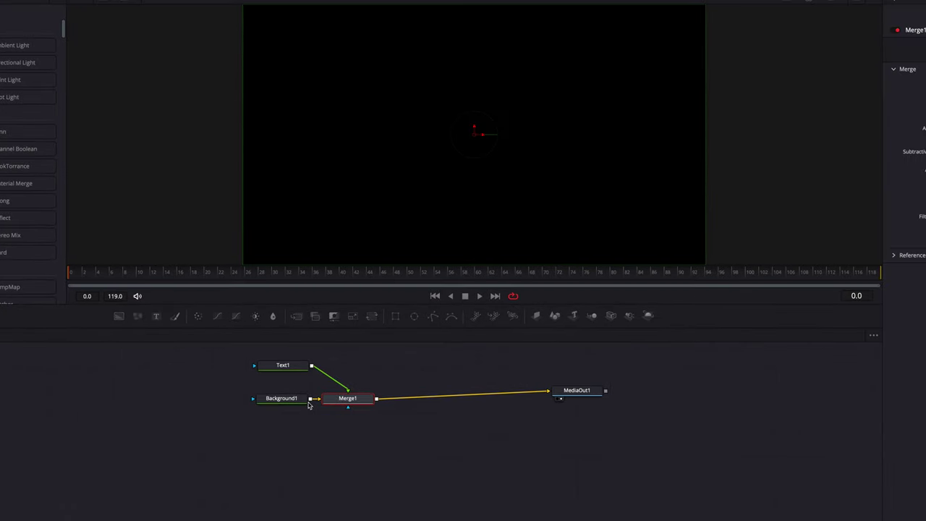
drag(355, 402, 415, 372)
drag(289, 405, 419, 435)
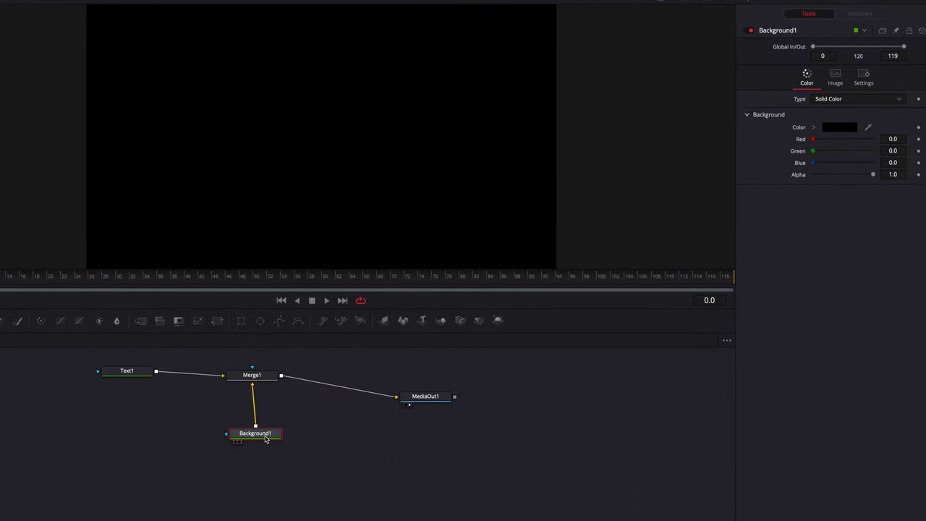
Step: Set Background1's color to purple with hue 0.768, saturation 0.825 and value 0.709
click(814, 128)
click(896, 182)
drag(880, 166, 875, 152)
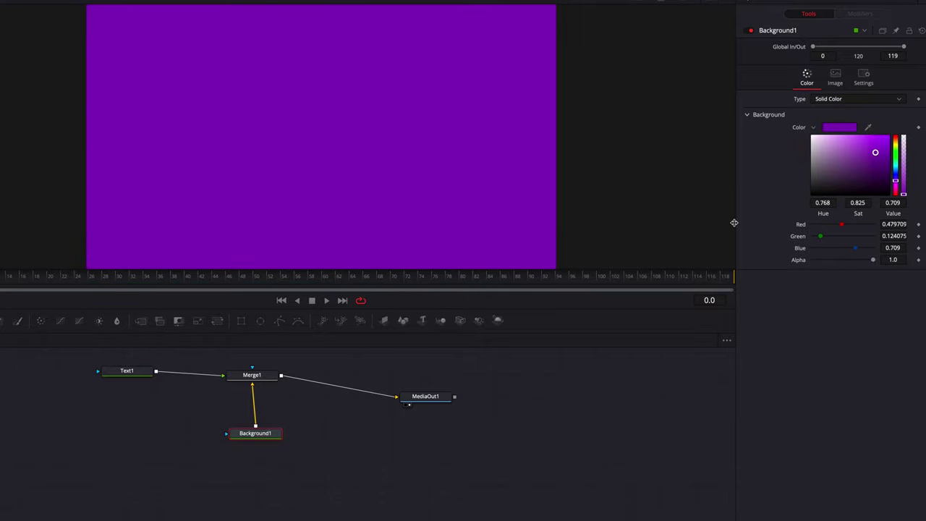
Step: Enter "Wiggly Text" in the Text1 node and format it as PT Sans Narrow Regular at a size of about 0.2283
drag(133, 370, 81, 381)
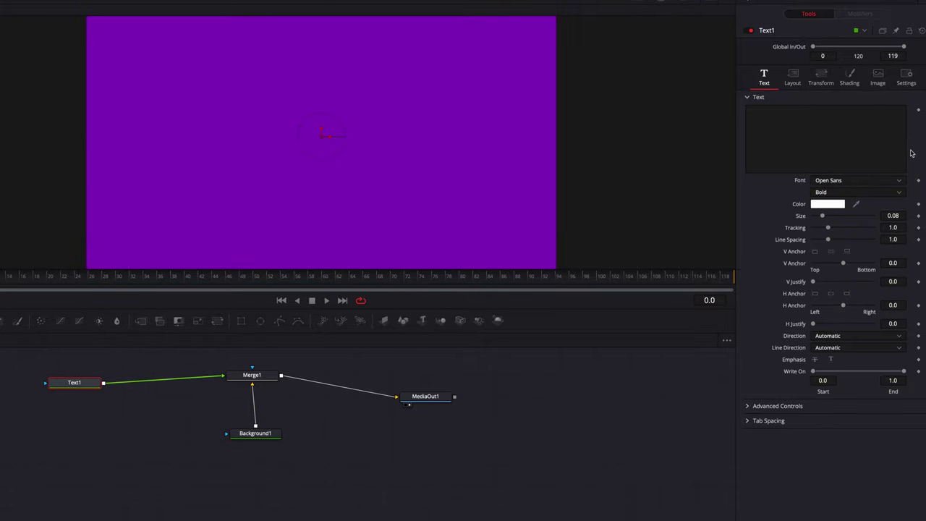
text(Wiggly Text)
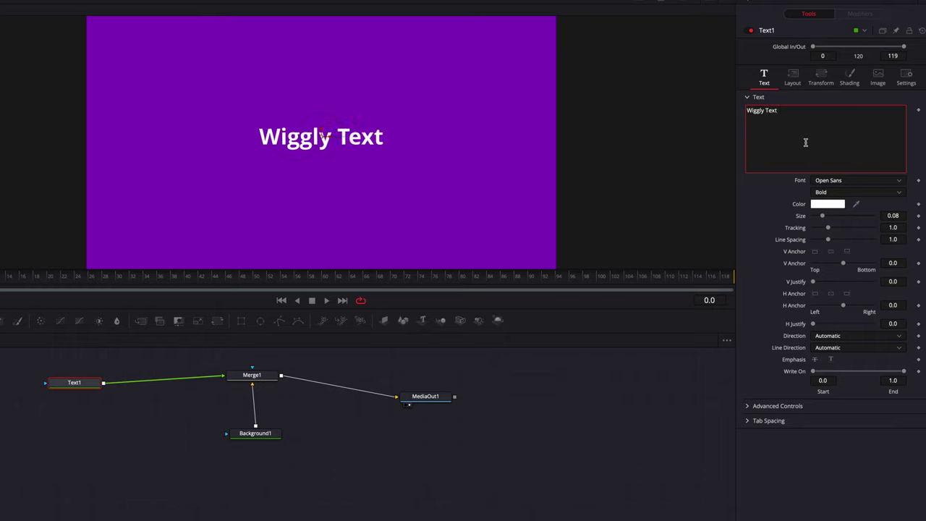
click(868, 181)
scroll(868, 339, up, 5)
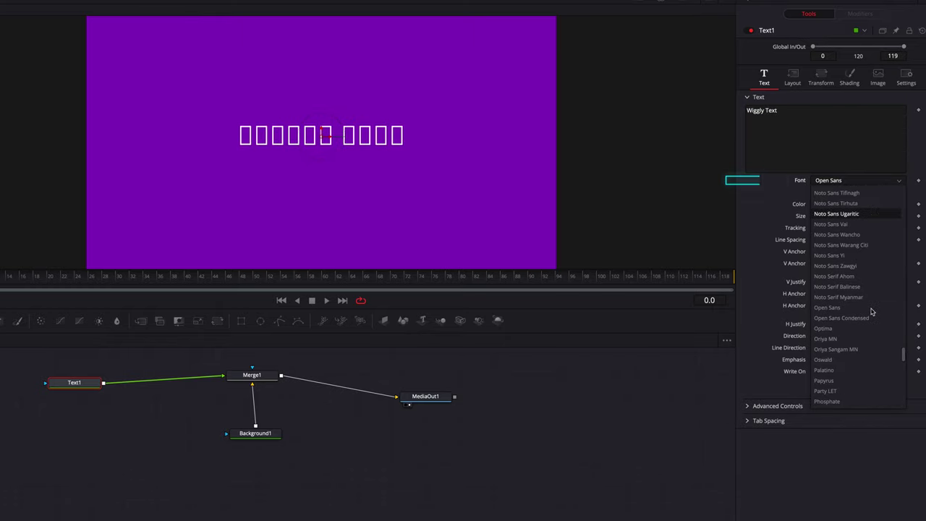
scroll(866, 329, down, 5)
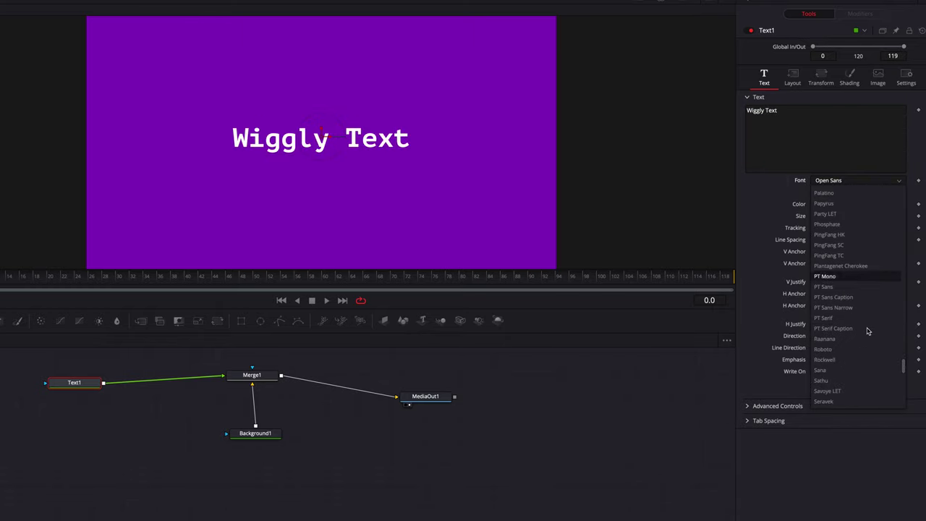
click(863, 309)
click(867, 193)
click(867, 204)
drag(823, 217, 843, 219)
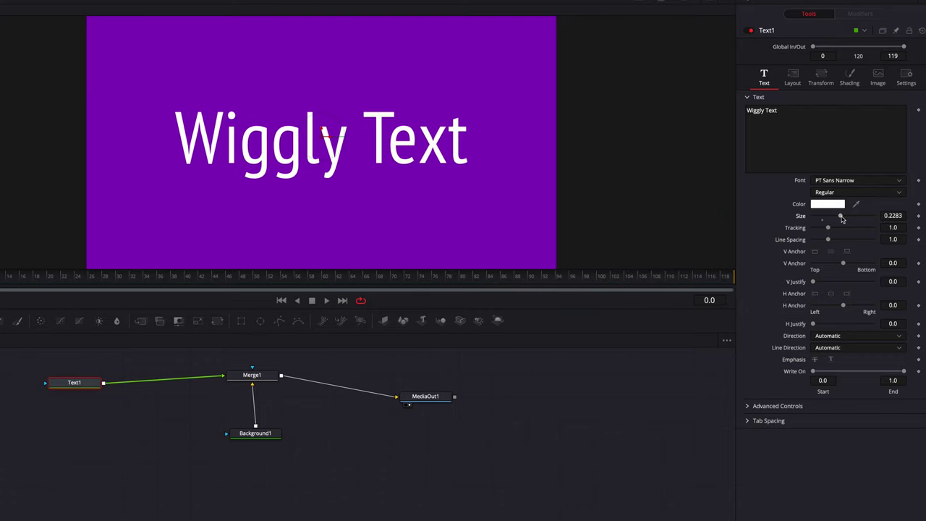
Step: Insert a Displace node from the Warp tools between Text1 and Merge1
drag(74, 382, 63, 377)
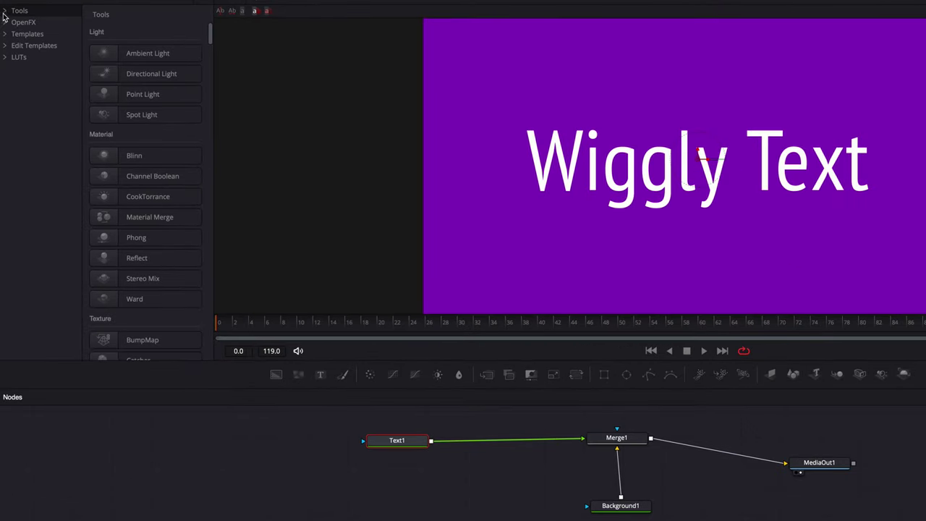
click(4, 11)
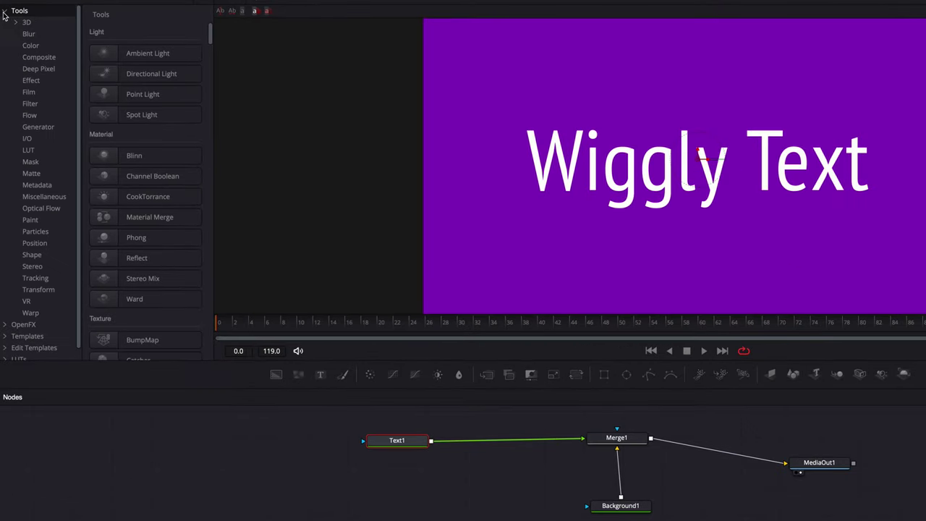
click(32, 313)
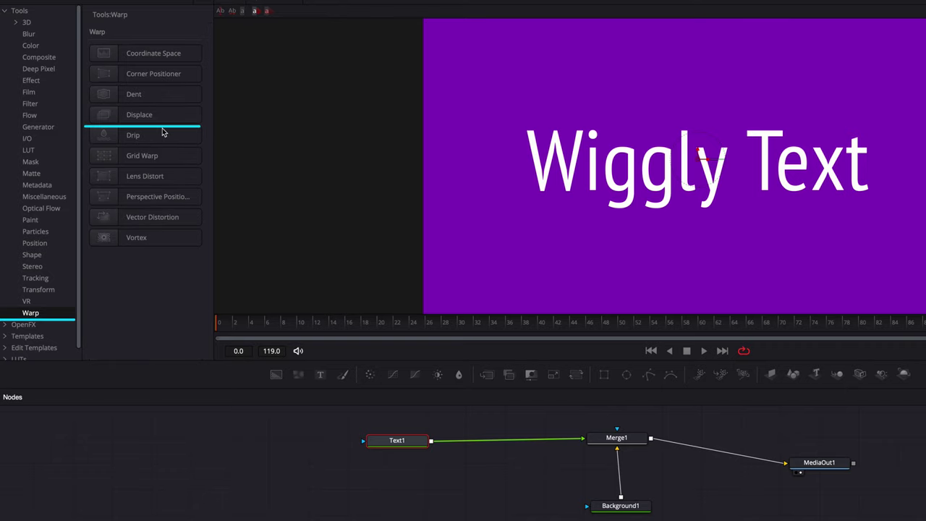
drag(161, 119, 507, 402)
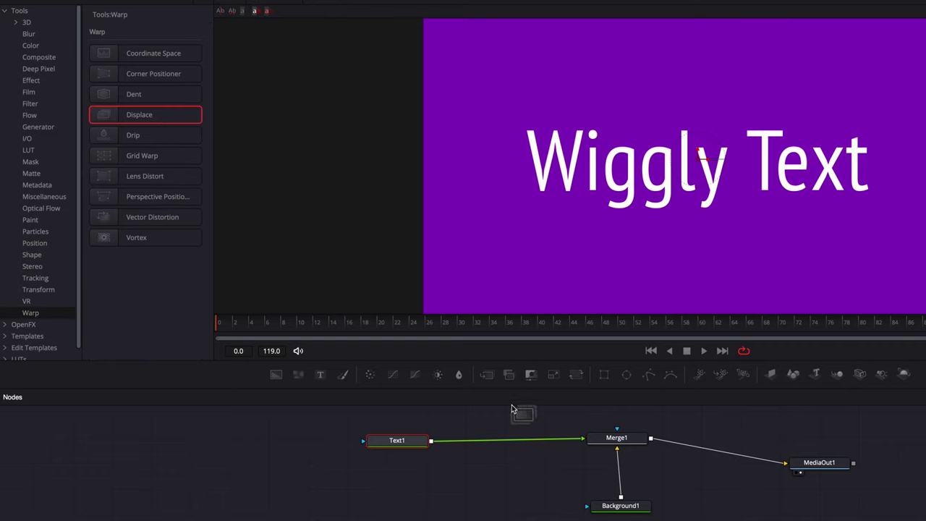
drag(514, 439, 510, 446)
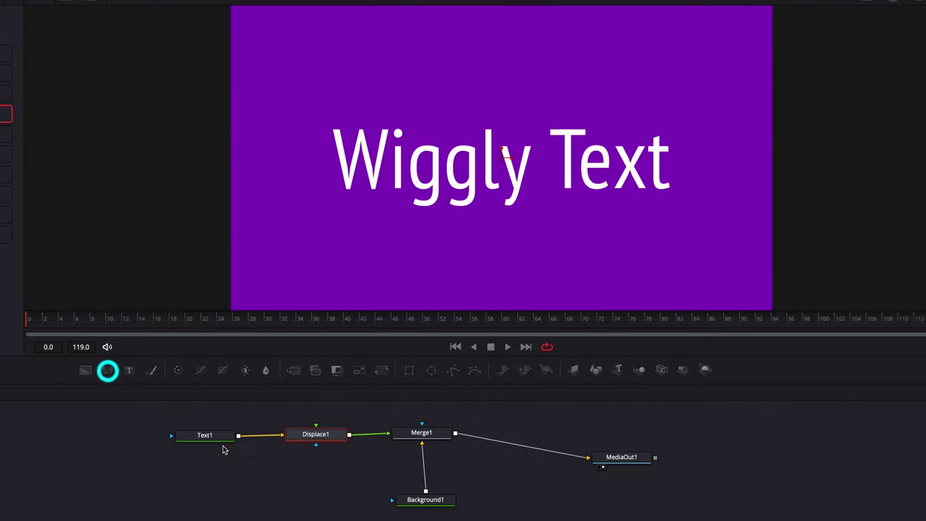
Step: Connect a Fast Noise node to Displace1's foreground input and set its Detail to 10 and Scale to 20
drag(106, 372, 316, 437)
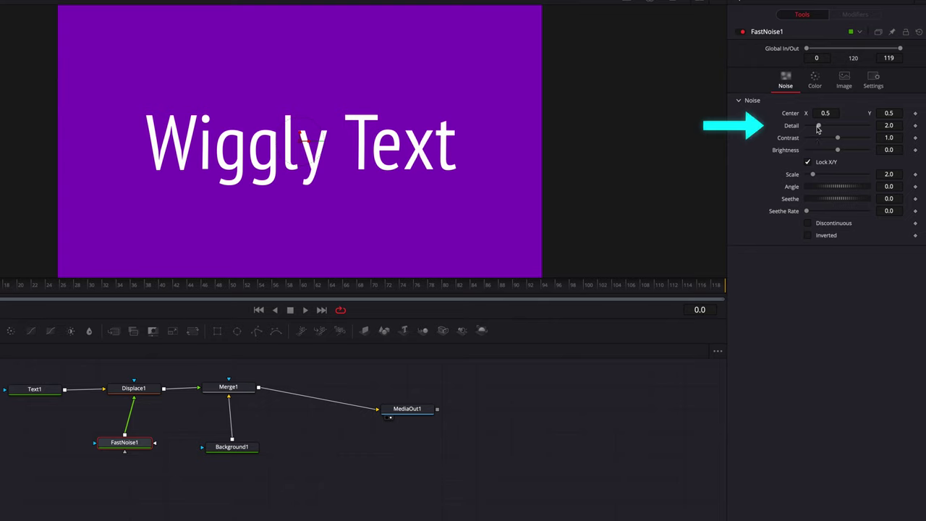
drag(819, 126, 827, 129)
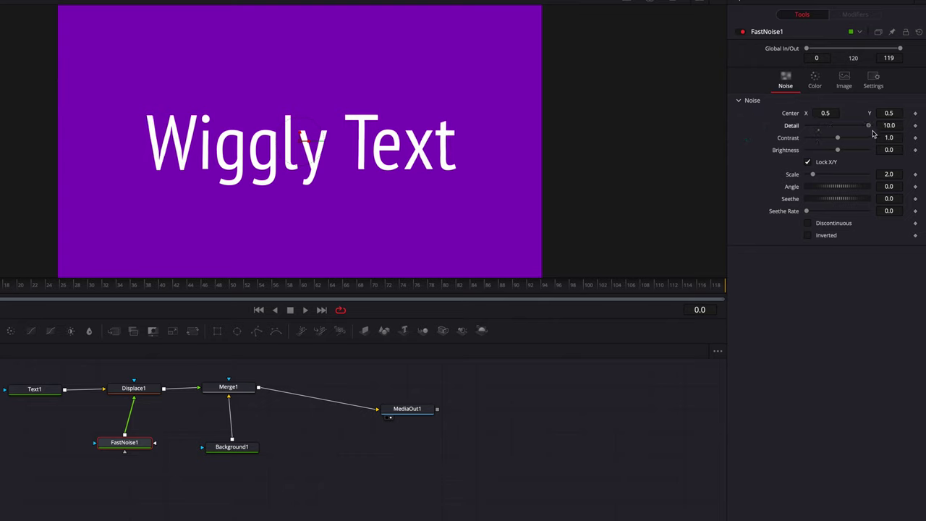
drag(813, 175, 875, 181)
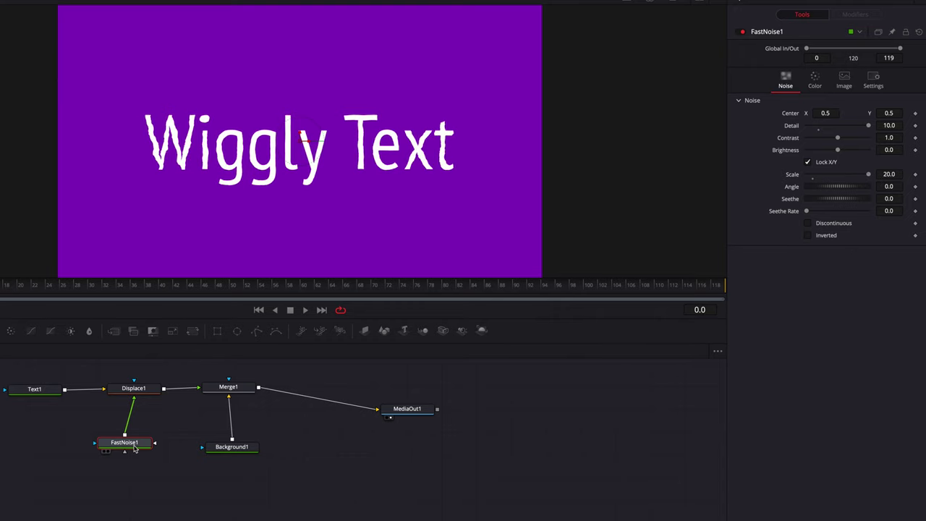
Step: View FastNoise1 on its own, reduce its Contrast to 0.48, and return the viewer to MediaOut1
key(1)
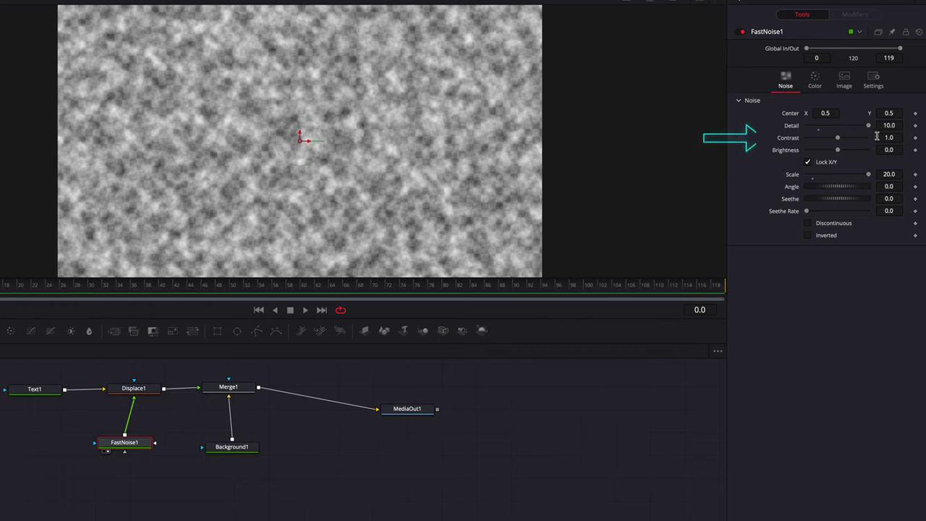
drag(837, 137, 823, 142)
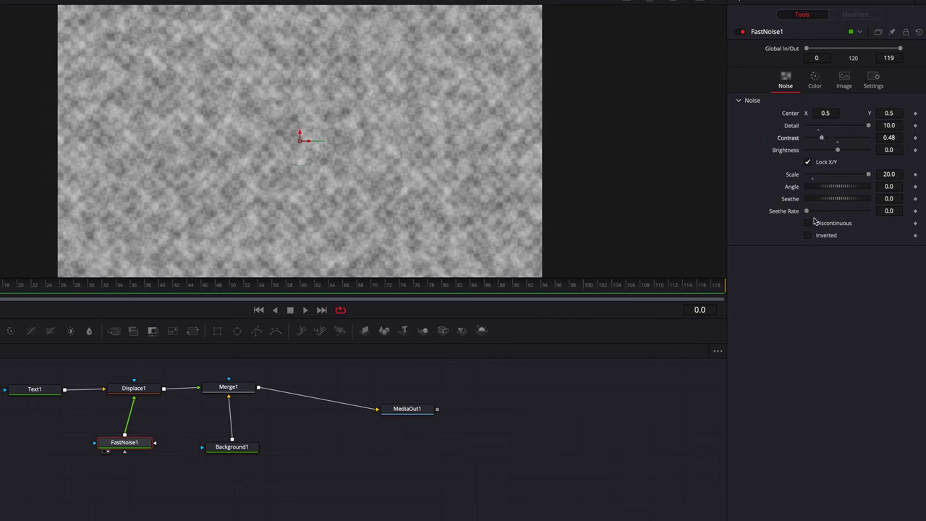
mouse_move(872, 177)
mouse_down()
mouse_move(848, 178)
mouse_move(872, 180)
mouse_up()
drag(416, 409, 422, 394)
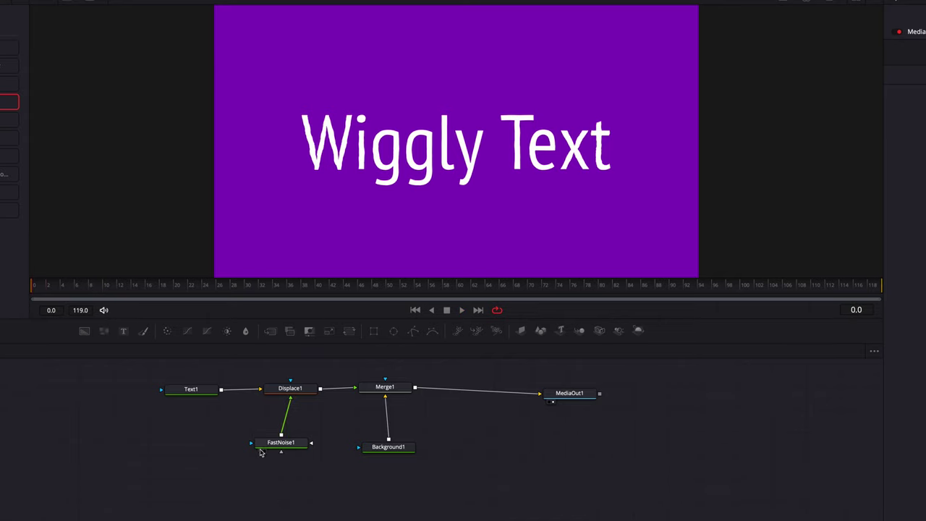
Step: Try a Seethe Rate of 1.0 on FastNoise1 and play back the animation
click(262, 444)
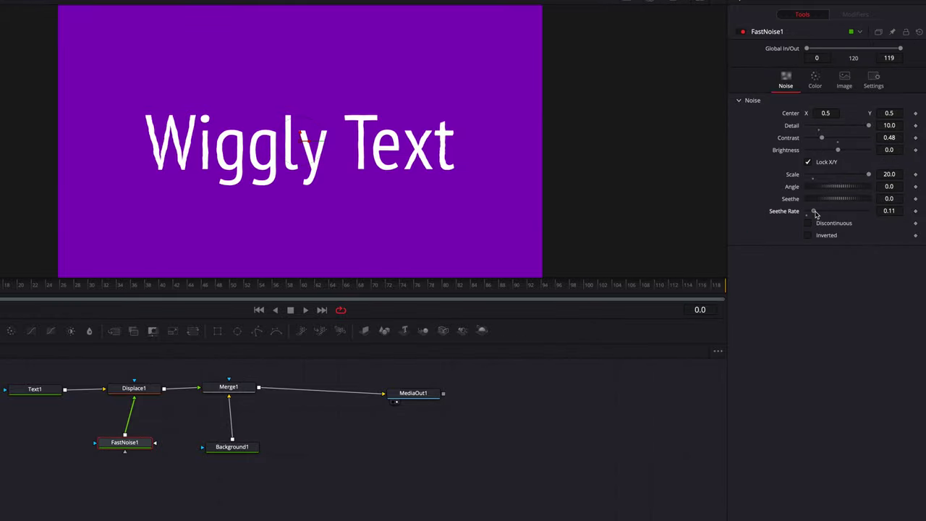
key(space)
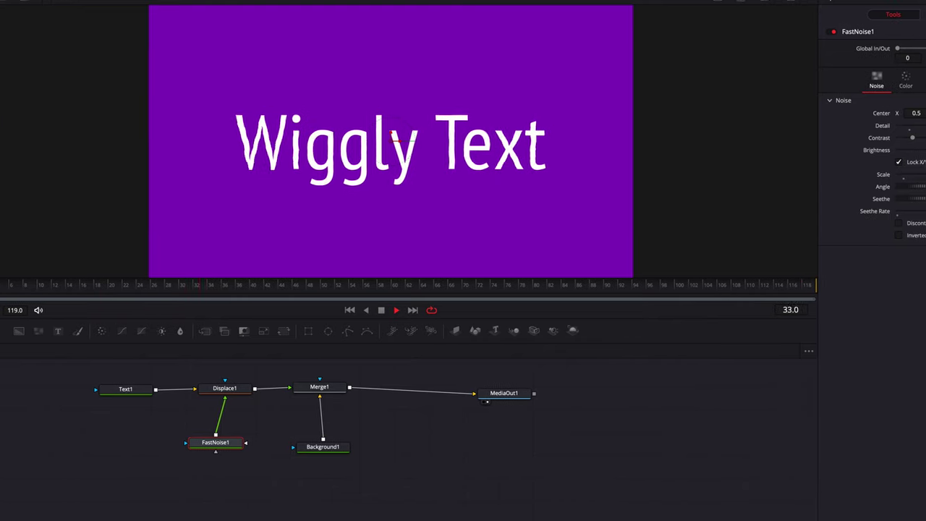
key(space)
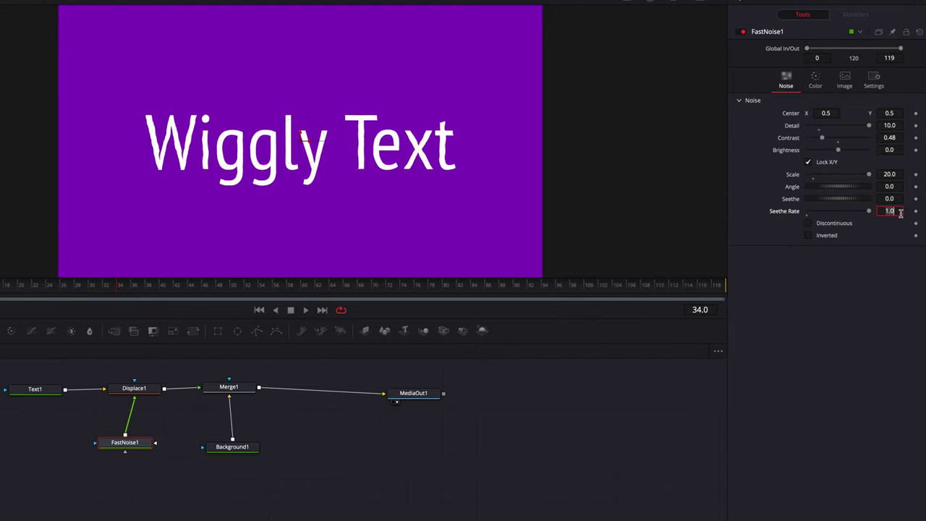
Step: Test FastNoise1 with a Seethe Rate of 2.0 in playback and reduce the rate to slow the wiggle
text(2)
key(Tab)
click(786, 355)
key(space)
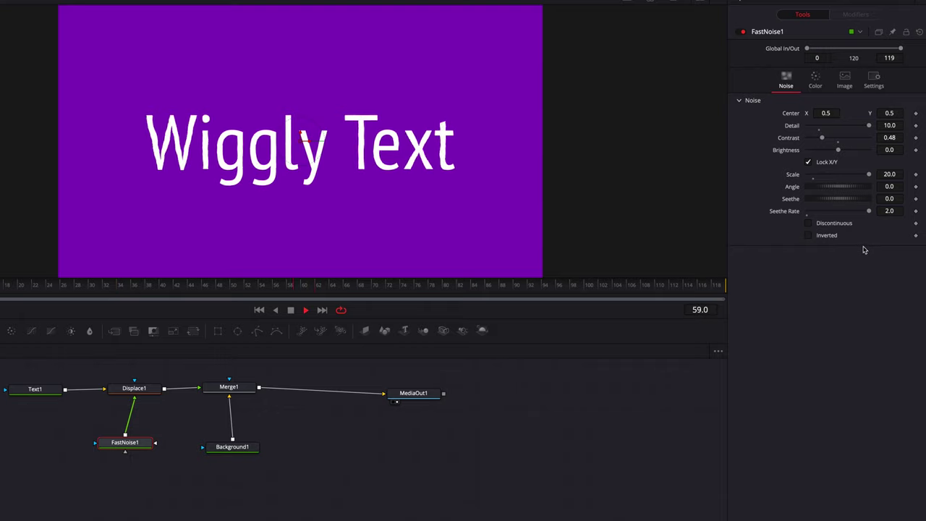
drag(869, 211, 849, 215)
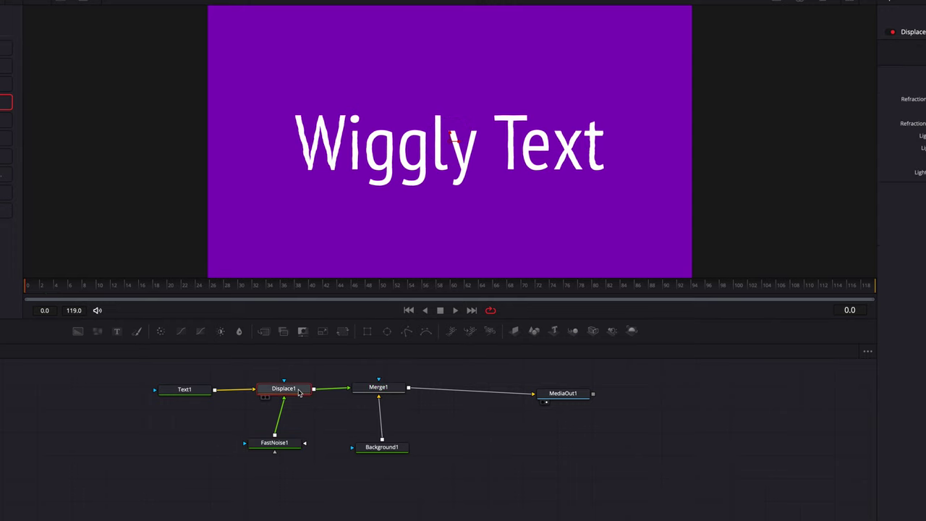
Step: Change the displacement type of Displace1 to X Y
click(299, 392)
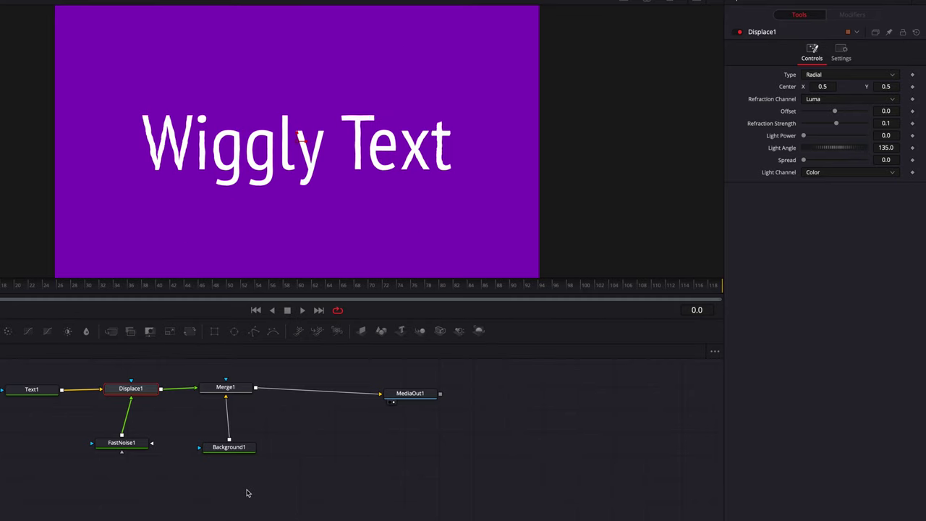
click(893, 75)
click(885, 97)
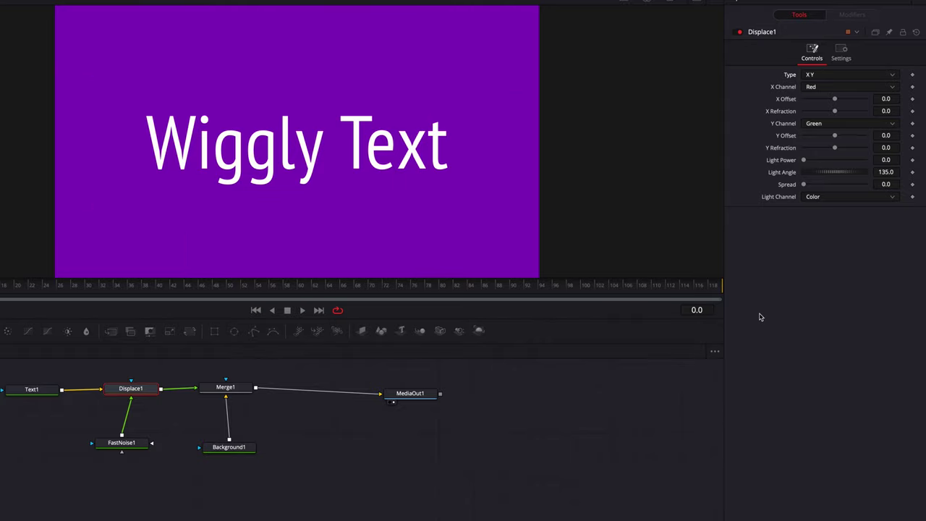
Step: Set Displace1's X Refraction to 0.017 and Y Refraction to about 0.019, and play back the wiggle
drag(833, 112, 858, 123)
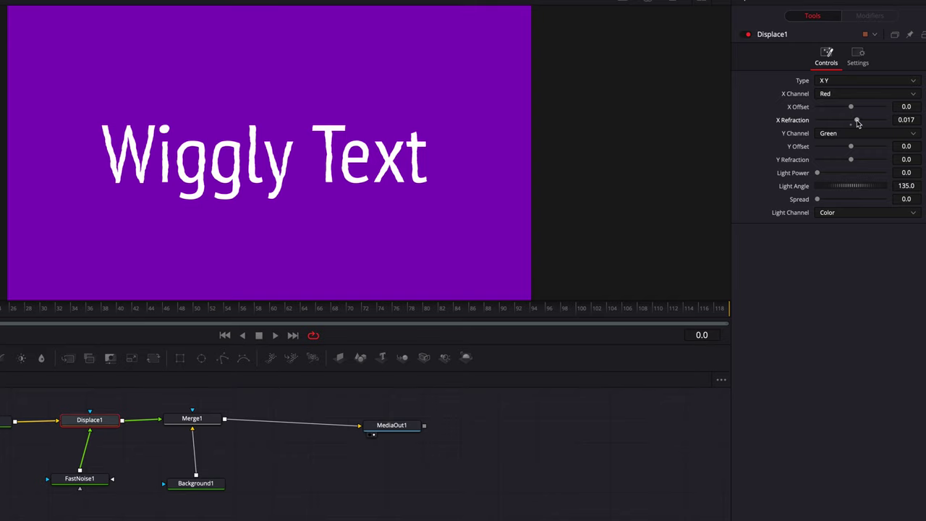
drag(853, 161, 859, 162)
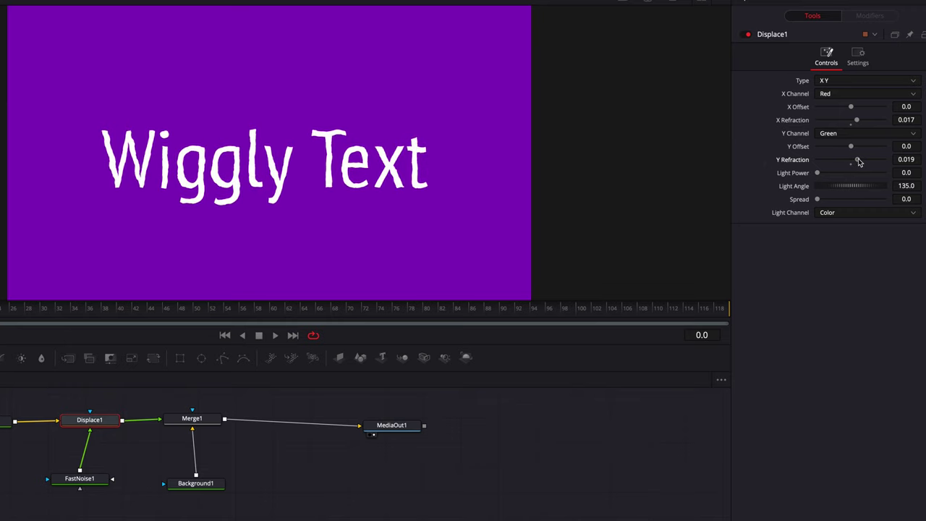
drag(859, 162, 860, 162)
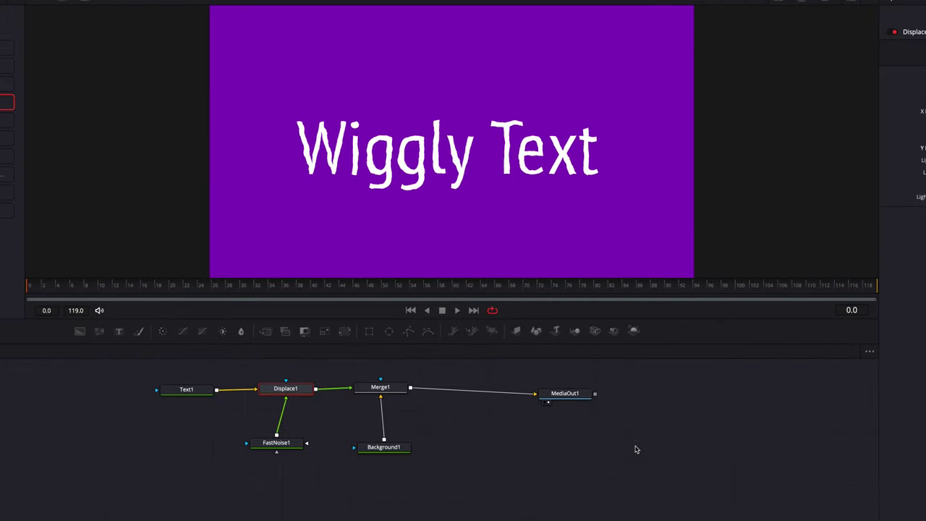
key(space)
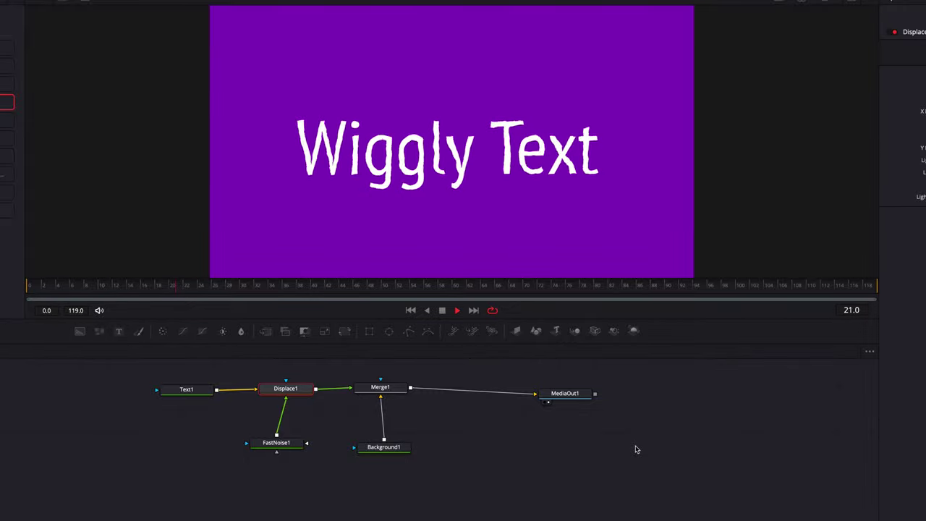
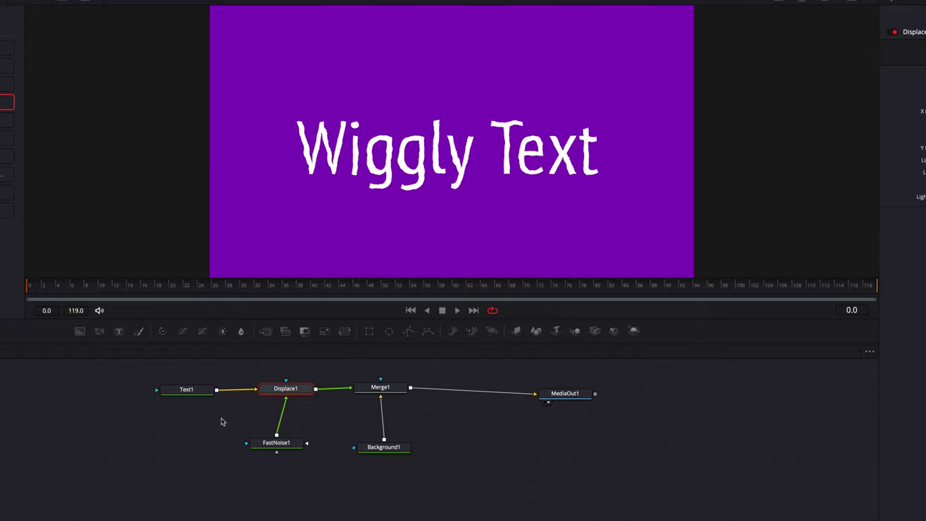
Step: Move Text1, Displace1 and FastNoise1 together farther from Merge1 to make room between Displace1 and Merge1
drag(182, 369, 311, 476)
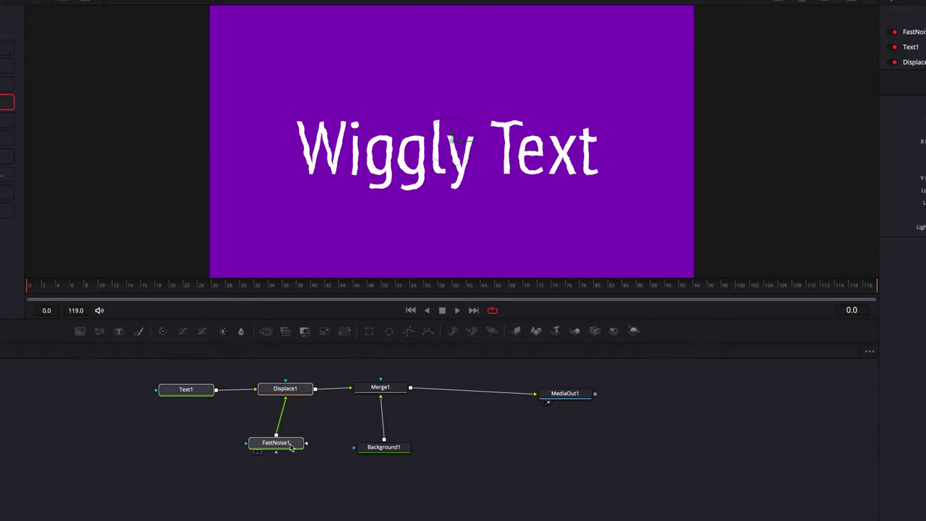
drag(288, 444, 191, 448)
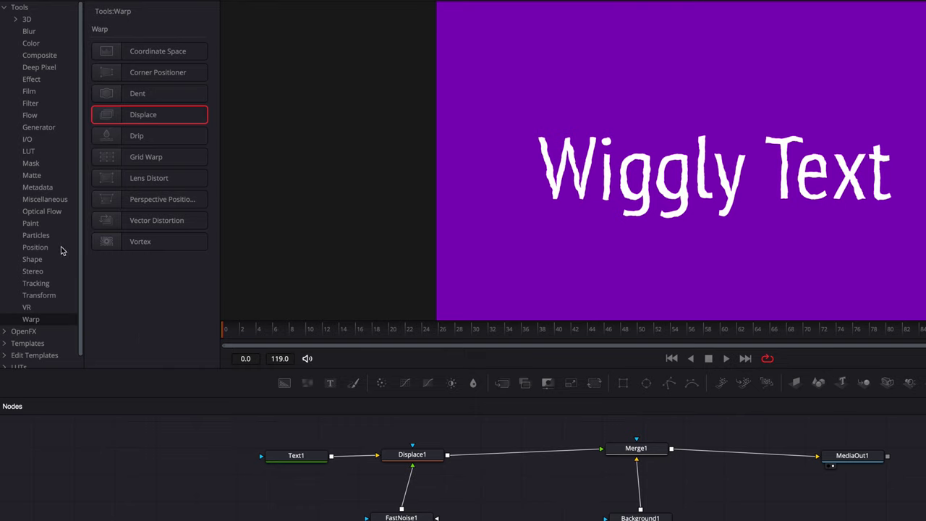
Step: Insert a Time Stretcher node from the Miscellaneous tools between Displace1 and Merge1
click(57, 202)
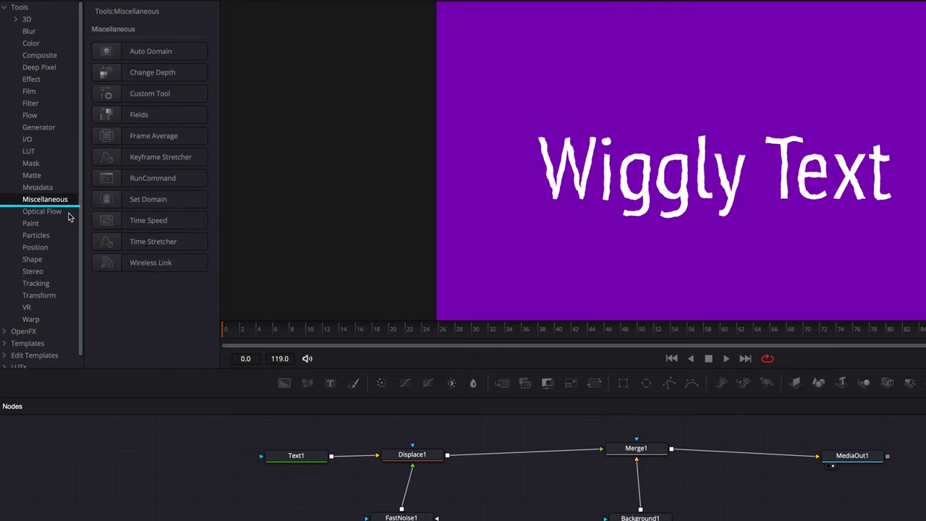
drag(185, 248, 549, 508)
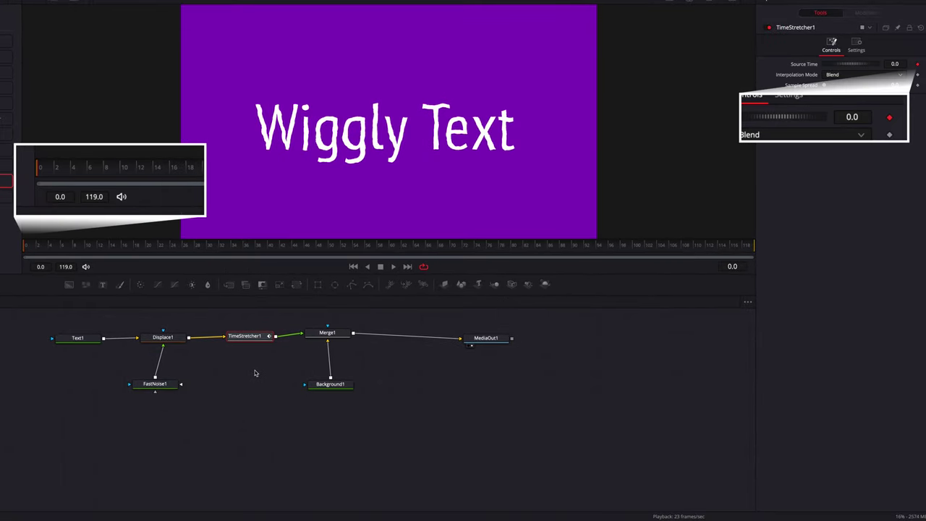
Step: Keyframe TimeStretcher1's Source Time at 0.0 on frames 0 and 1 and at 2.0 on frame 2
click(31, 249)
click(918, 65)
click(903, 63)
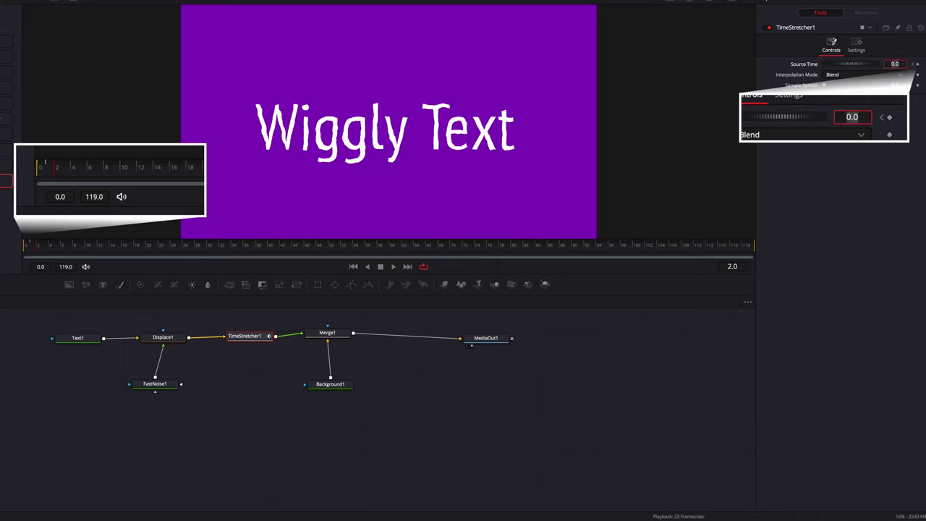
text(2.0)
key(Return)
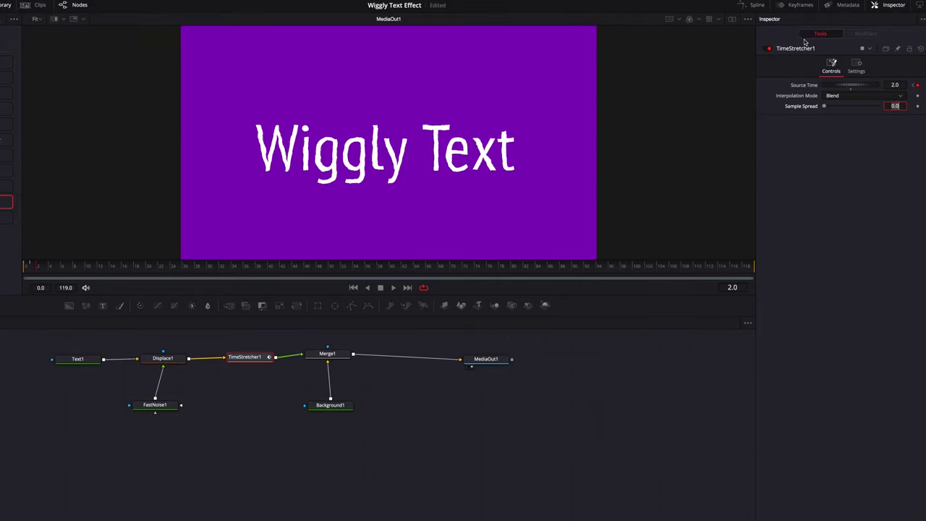
Step: Display TimeStretcher1's Source Time curve in the Spline editor, select all its keyframes and set their loop to Relative
click(758, 6)
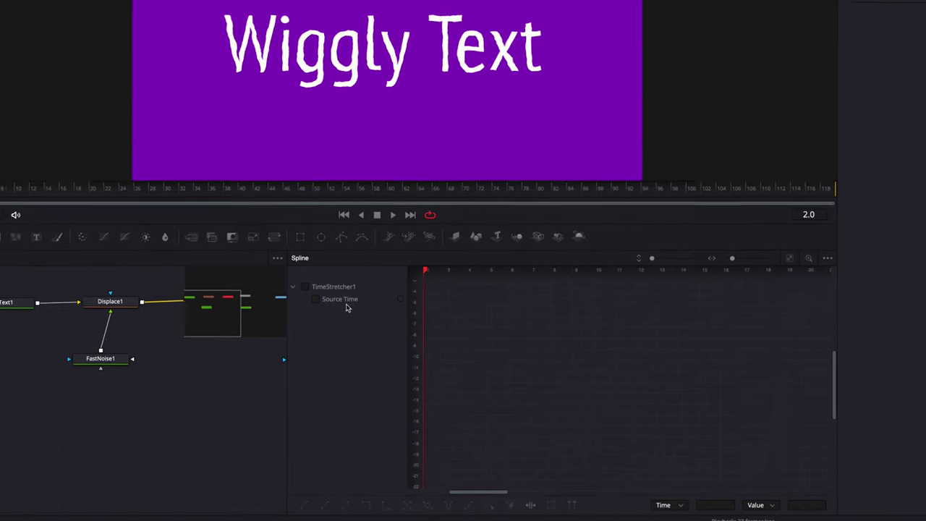
click(362, 355)
click(812, 240)
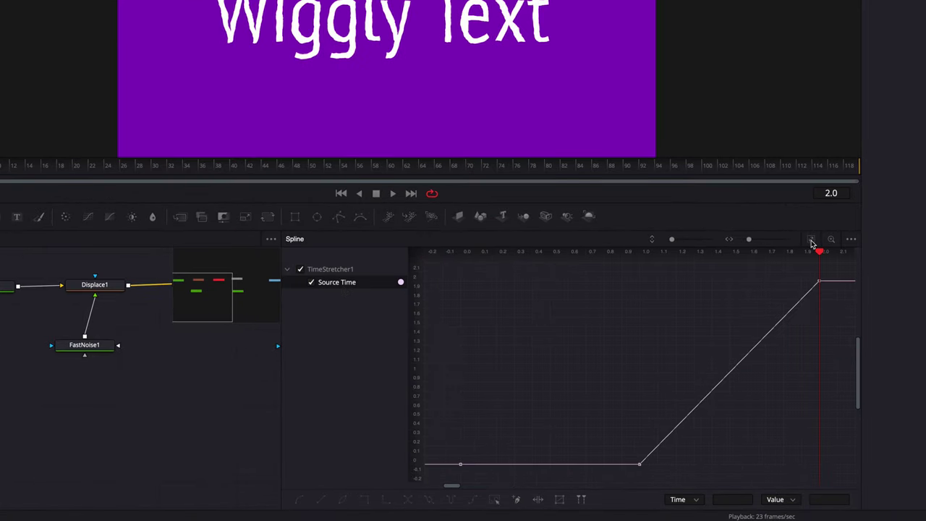
drag(436, 269, 814, 471)
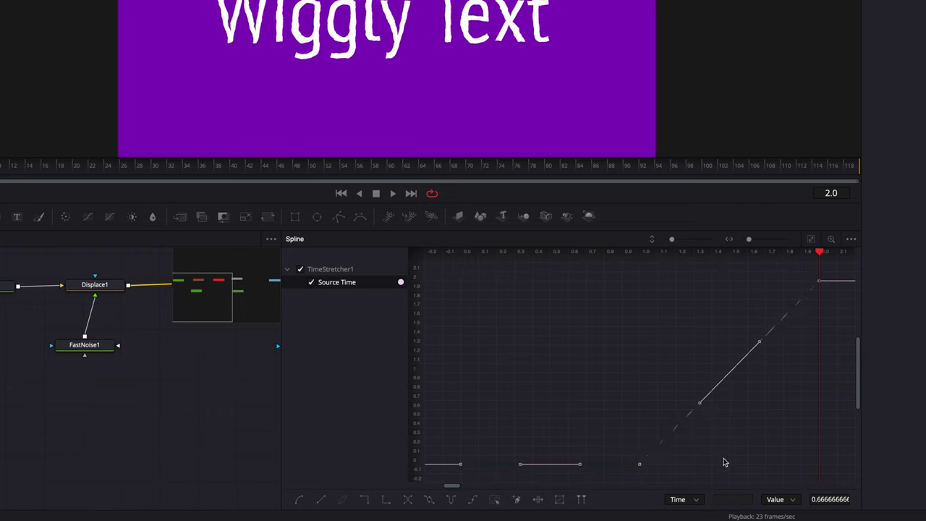
right_click(637, 469)
mouse_move(695, 319)
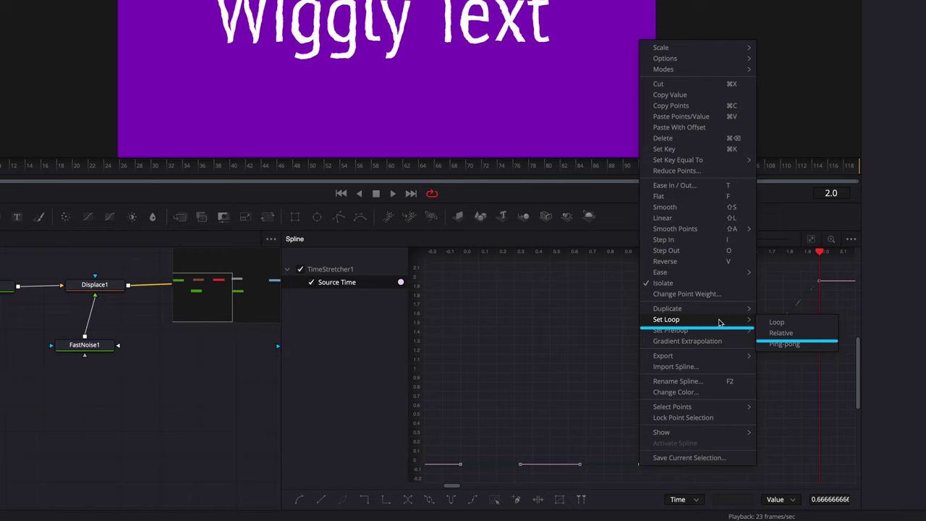
click(823, 334)
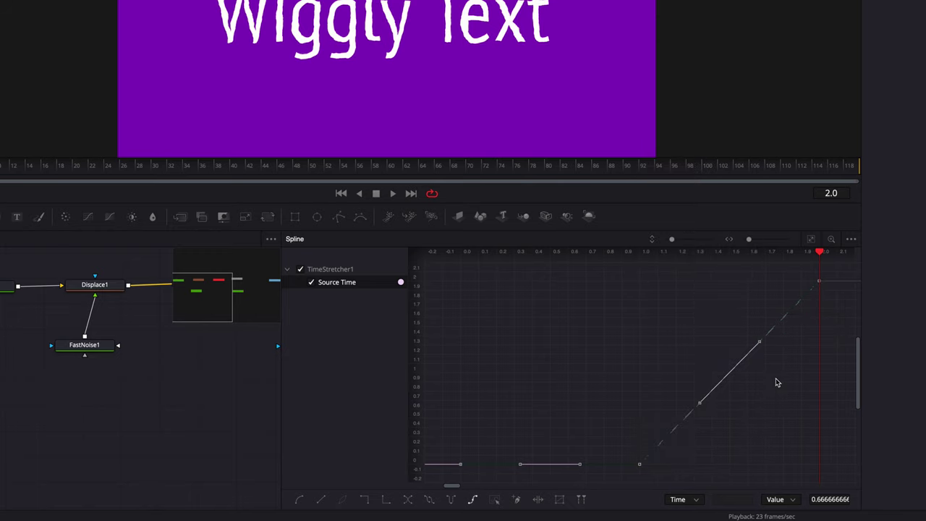
Step: Examine how the looped Source Time curve repeats while stepping from frame 0 to frame 9, and close the Spline editor
scroll(784, 348, down, 3)
key(ctrl+f)
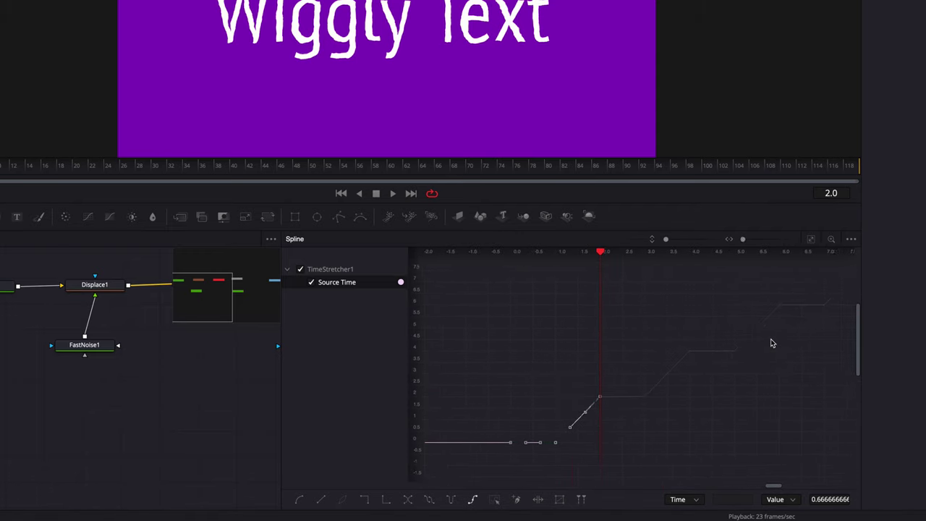
scroll(771, 343, right, 3)
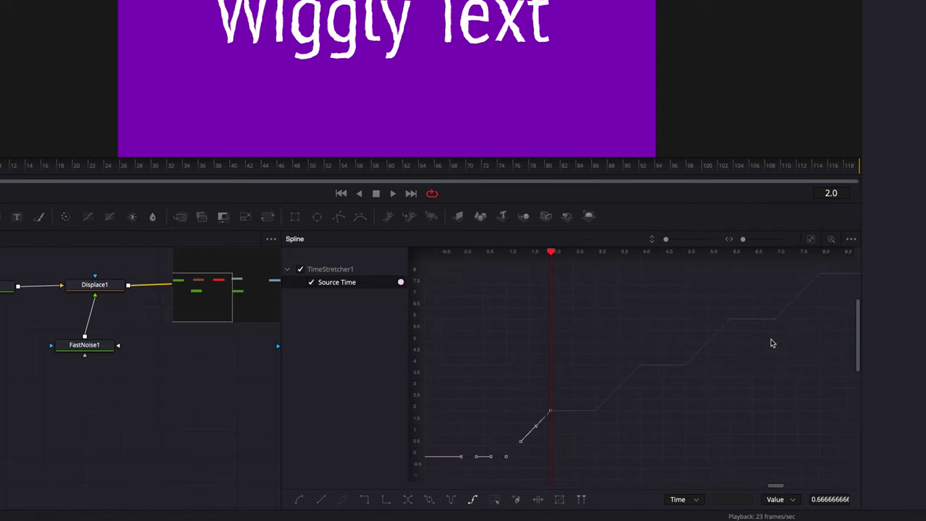
scroll(772, 343, right, 1)
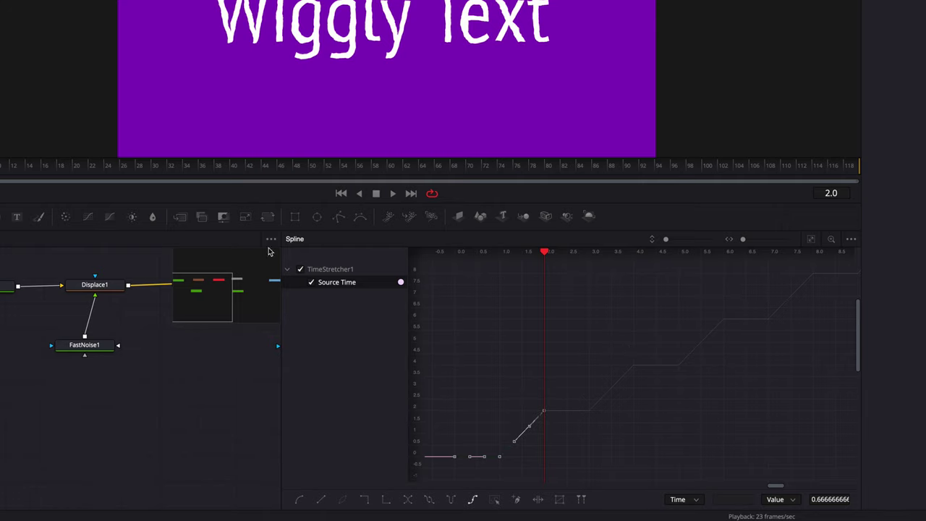
key(Home)
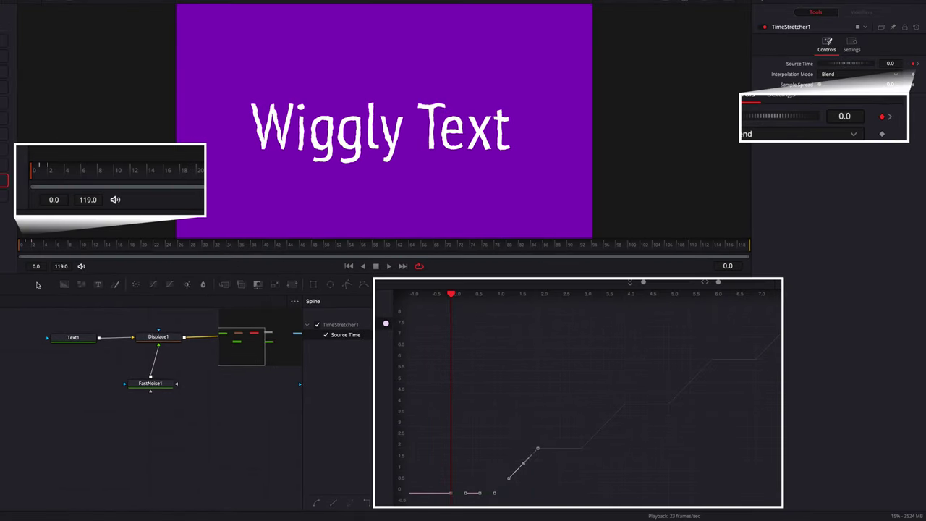
key(Right)
key(Right)
key(Right)
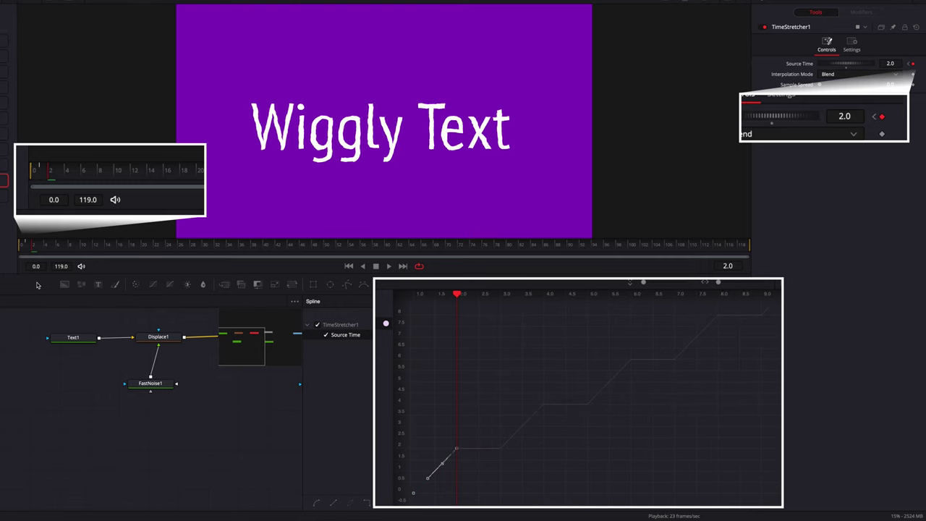
key(Right)
key(Right)
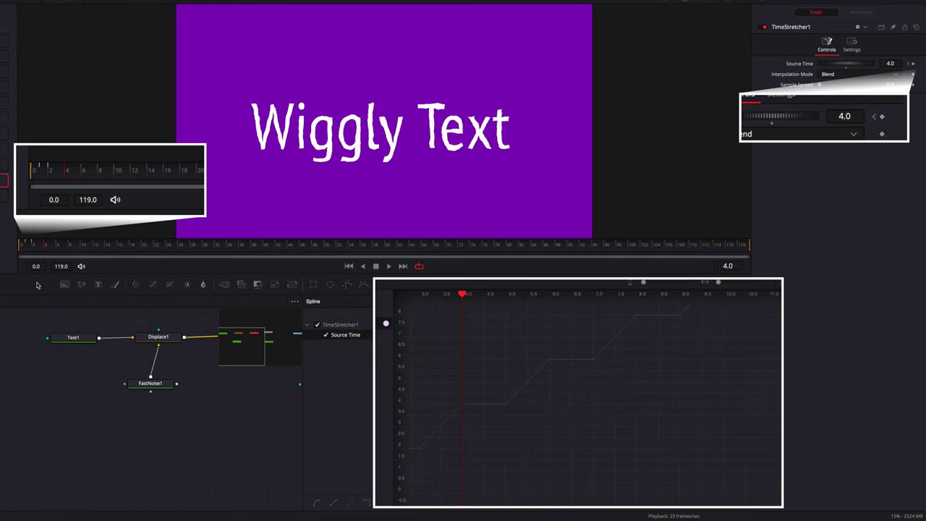
key(Right)
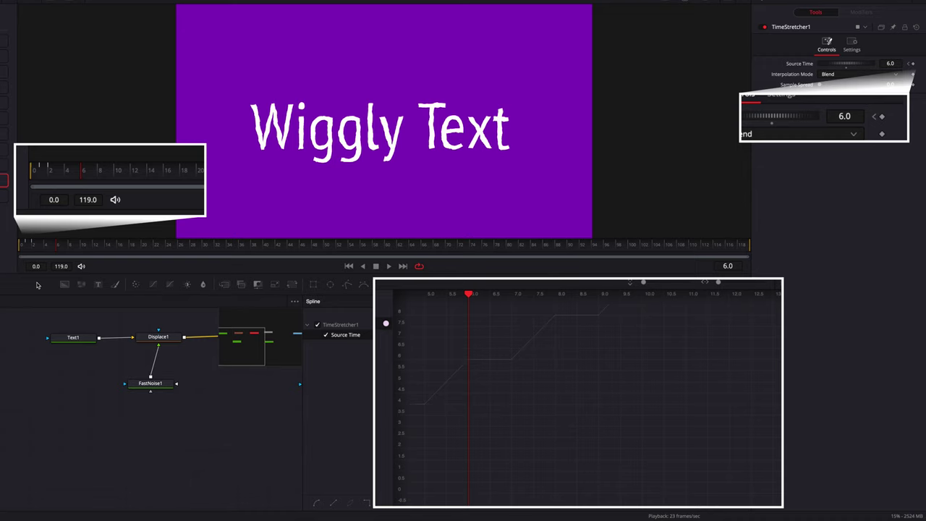
key(Right)
key(Right)
key(Right)
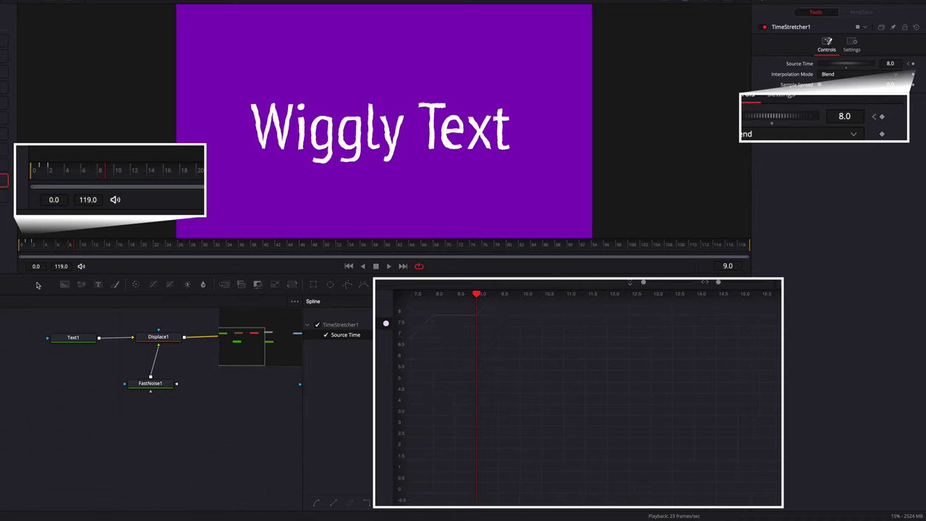
key(Home)
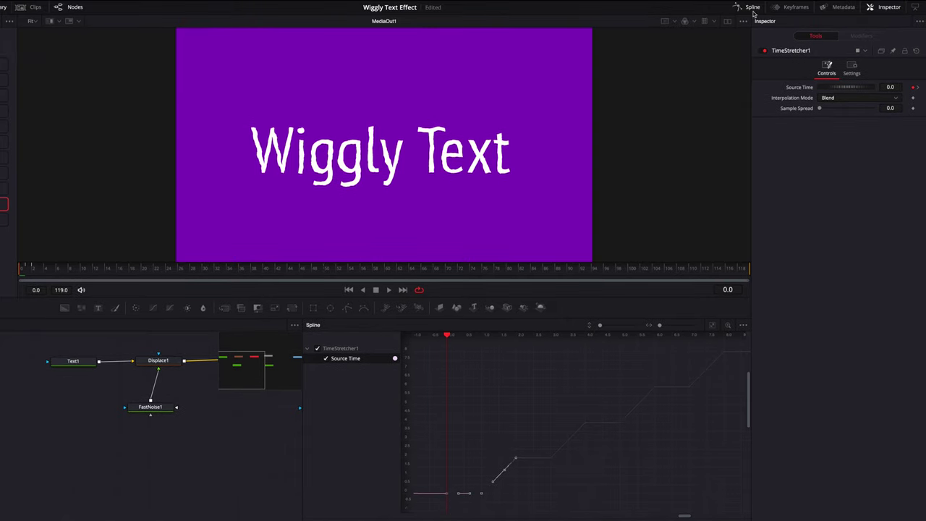
click(751, 7)
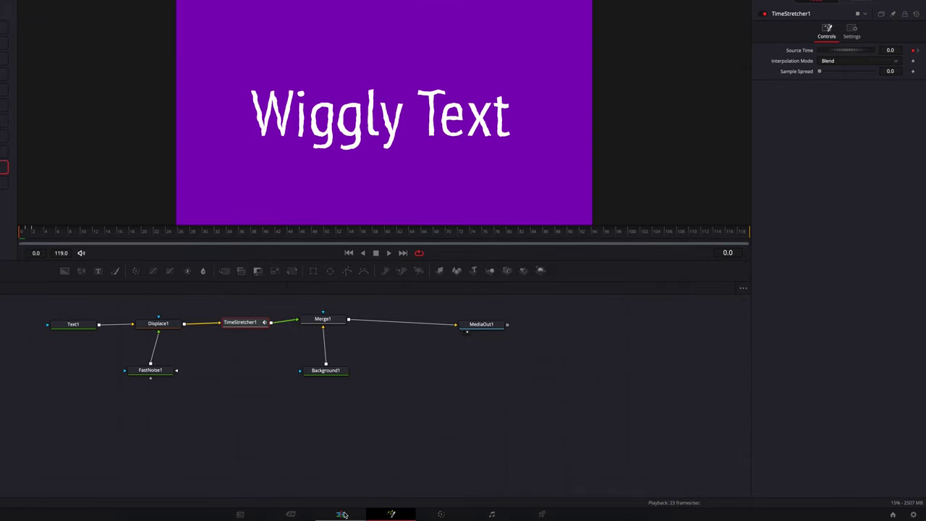
Step: Play back the Fusion Composition clip on the Edit page and return the playhead to the start
click(341, 514)
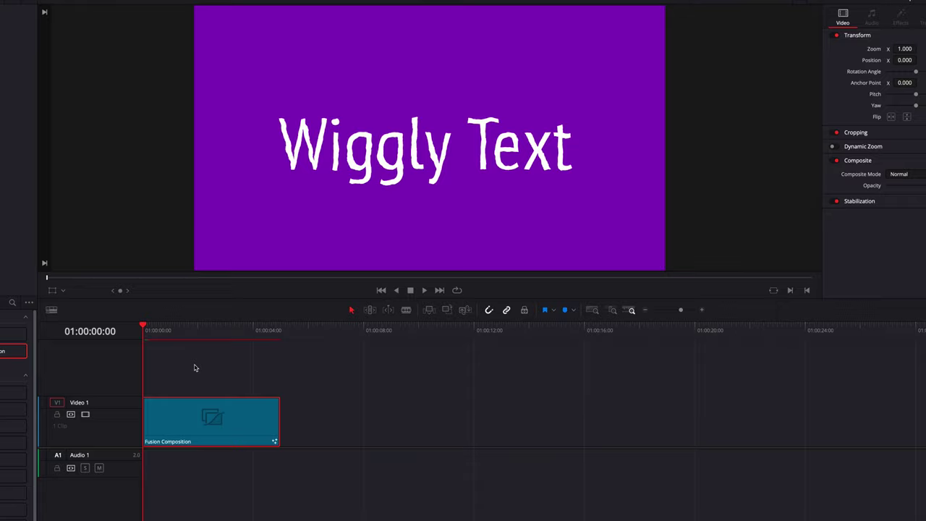
key(space)
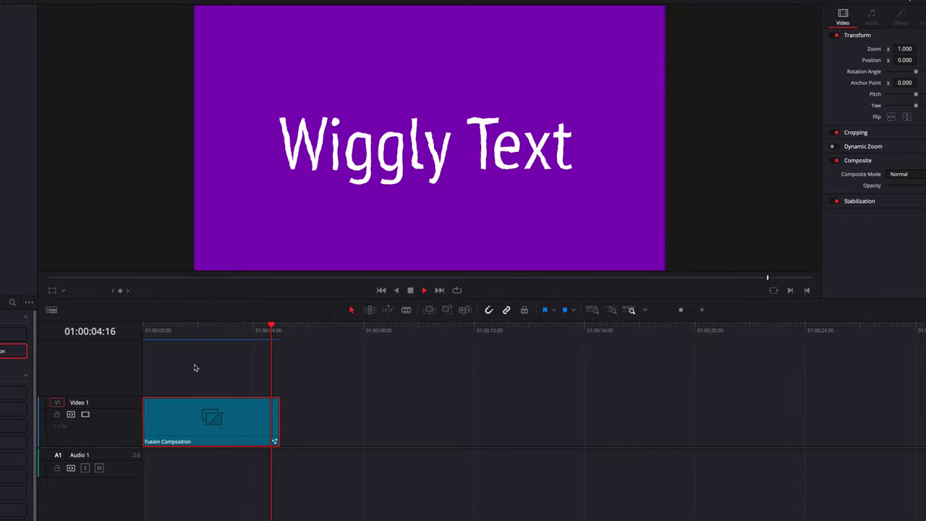
click(141, 332)
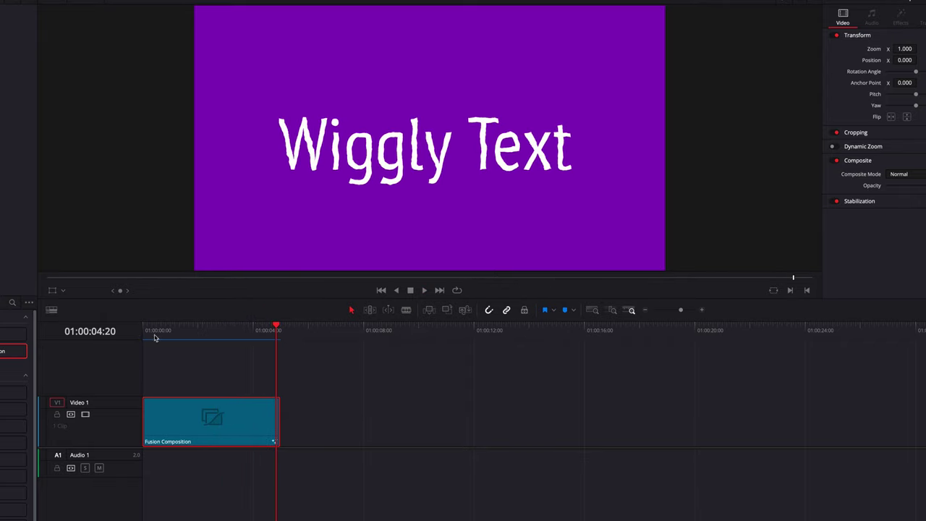
click(160, 332)
key(Home)
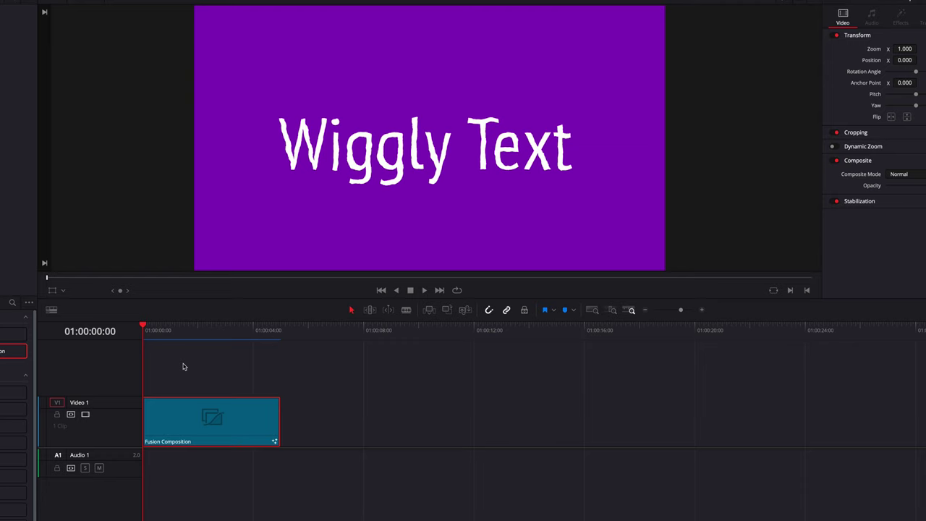
Step: Back on the Fusion page, reset TimeStretcher1's Source Time and keyframe it at 0.0 on frames 0 and 2 and at 3.0 on frame 3
click(434, 512)
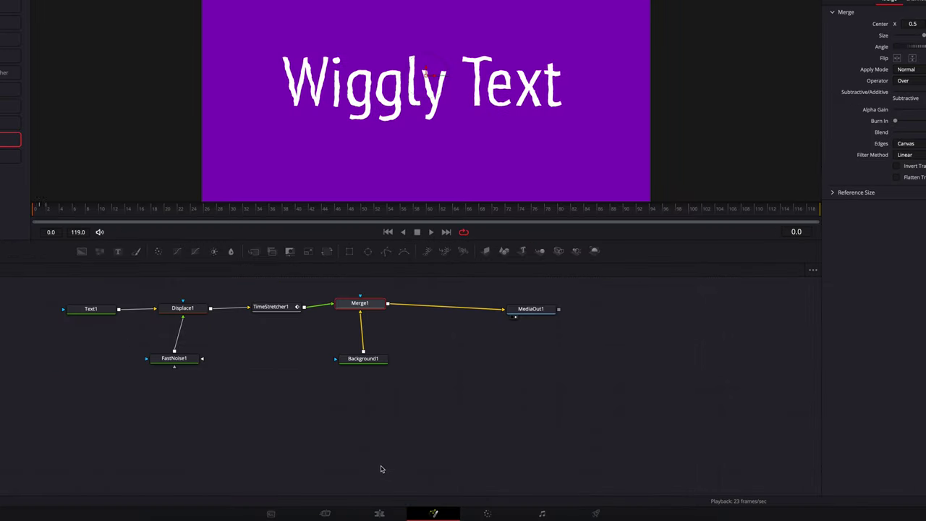
click(267, 364)
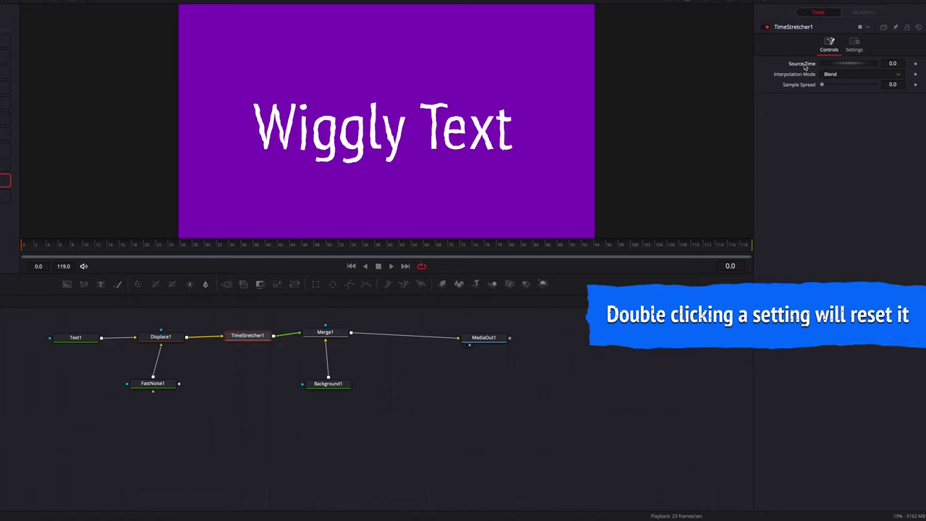
click(915, 64)
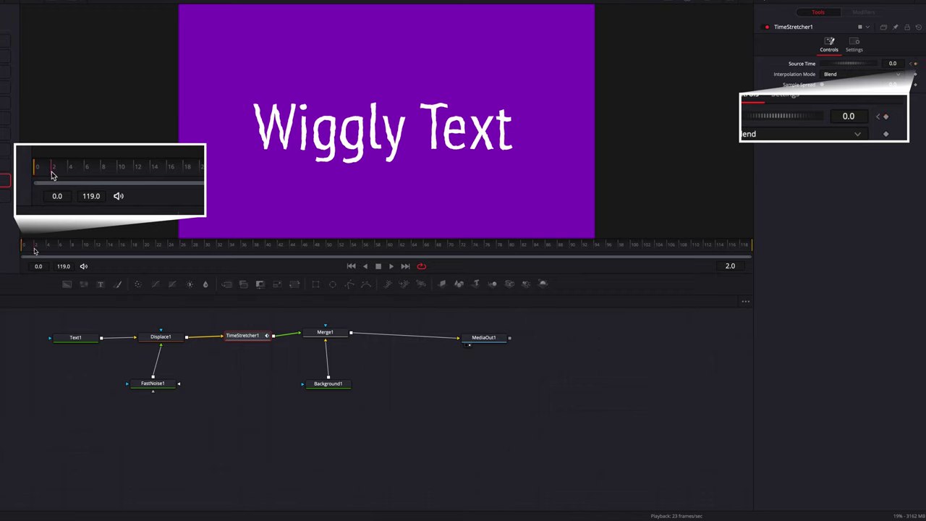
click(916, 64)
click(902, 63)
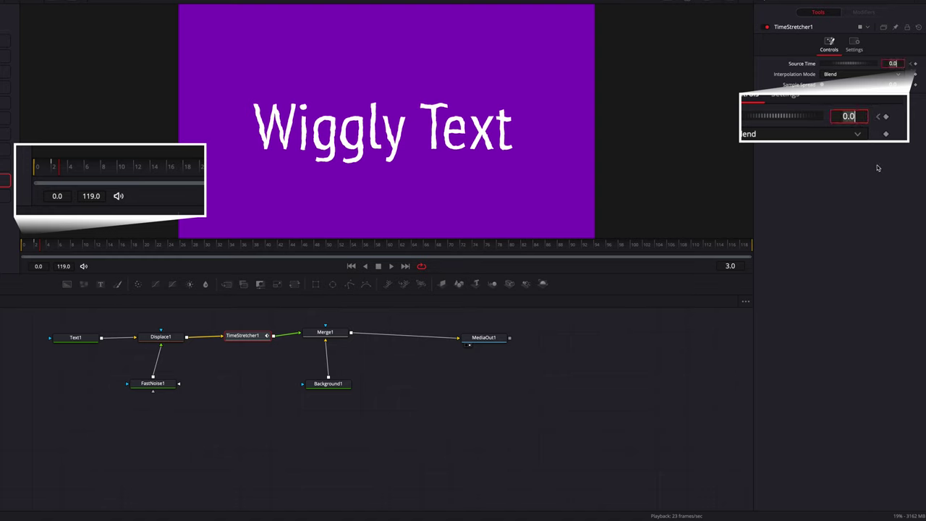
text(3)
key(Return)
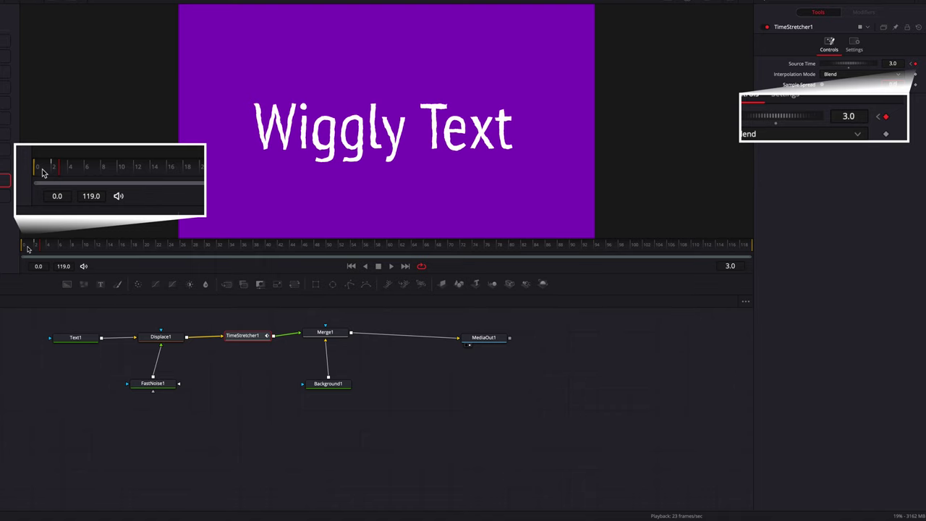
Step: Set a Relative loop on all keyframes of the three-frame Source Time curve in the Spline editor, and close the editor
click(753, 4)
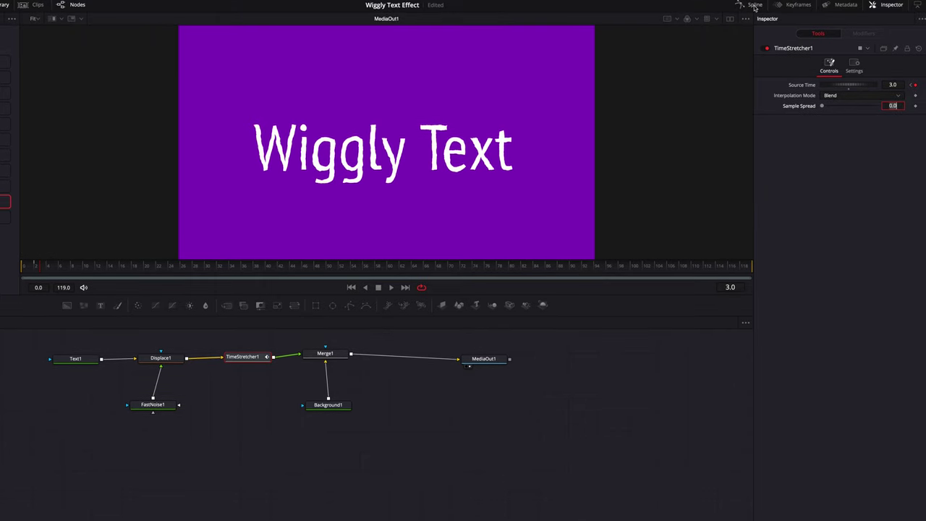
click(369, 356)
key(ctrl+f)
drag(427, 351, 631, 508)
right_click(631, 507)
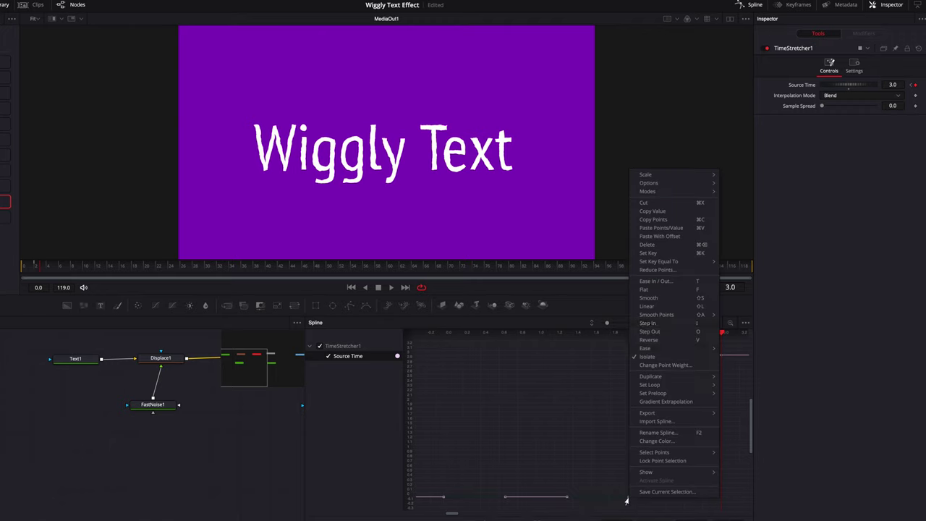
click(760, 397)
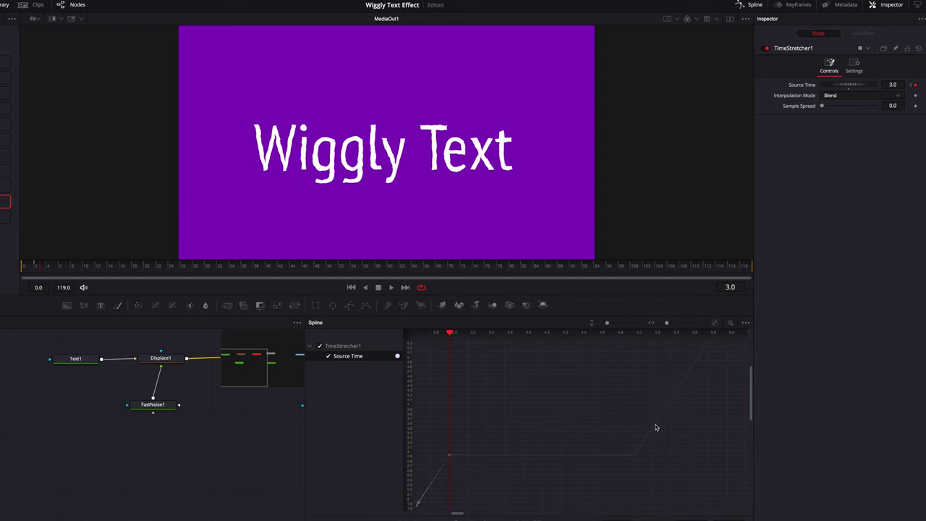
click(753, 5)
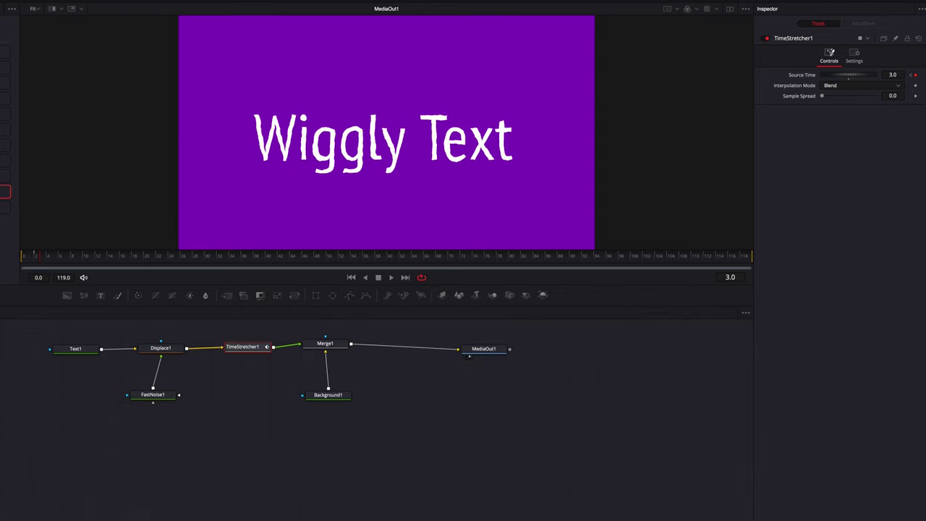
Step: Play back the slower wiggle of the Fusion Composition clip on the Edit page
click(345, 513)
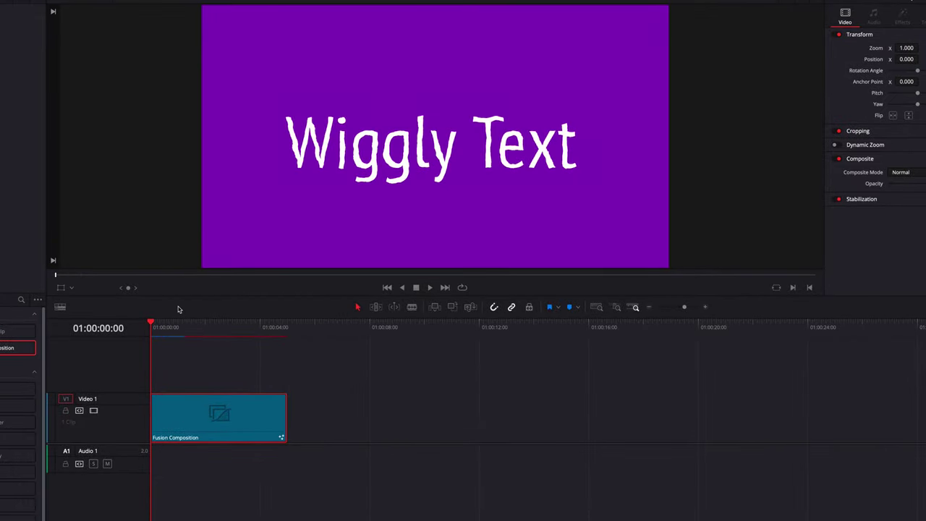
key(space)
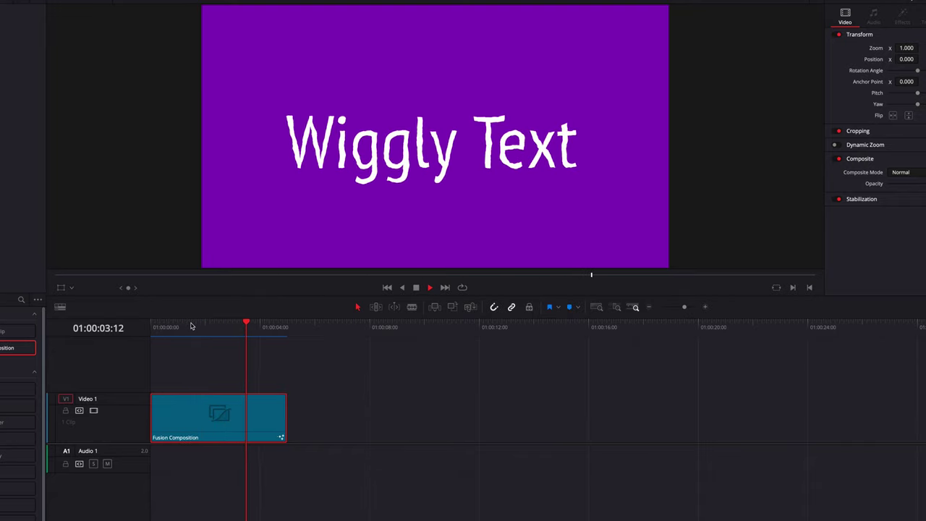
key(space)
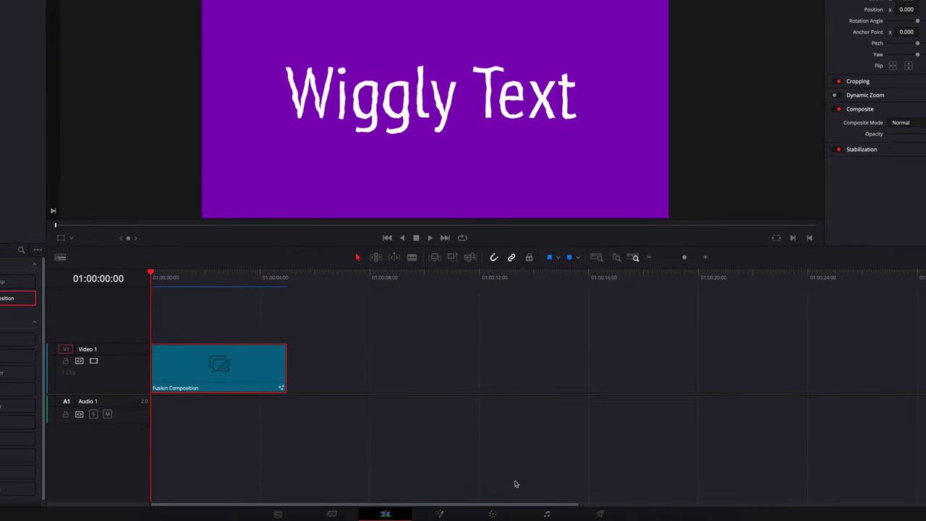
Step: Back on the Fusion page, enable shading element 3, the Black Shadow, on the Text1 node
click(438, 514)
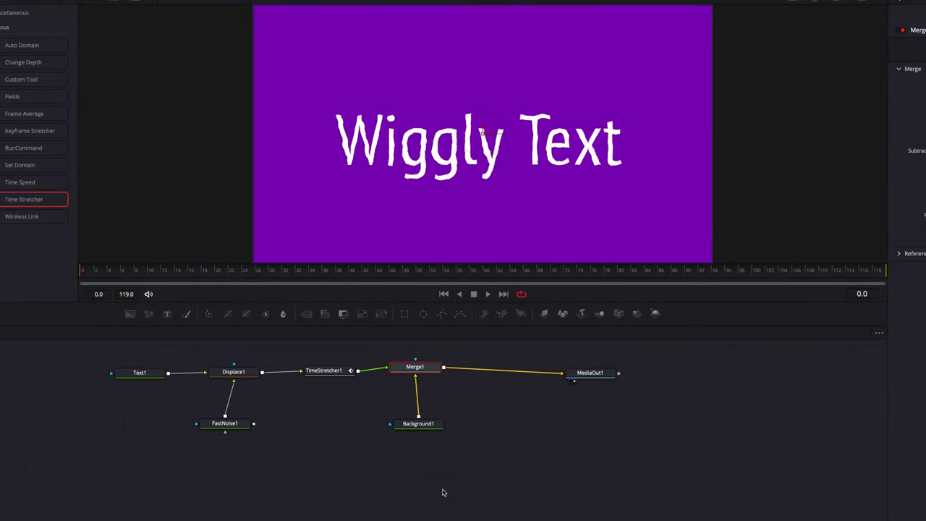
click(140, 373)
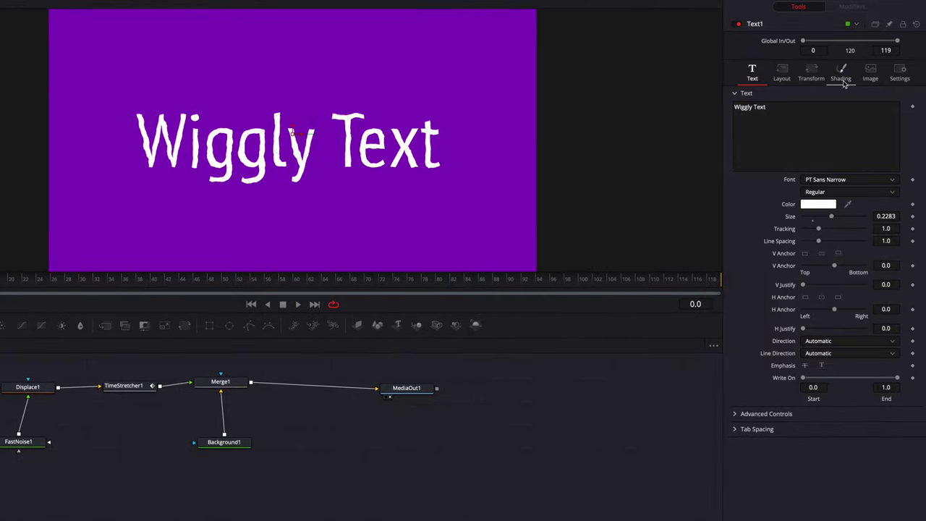
click(841, 78)
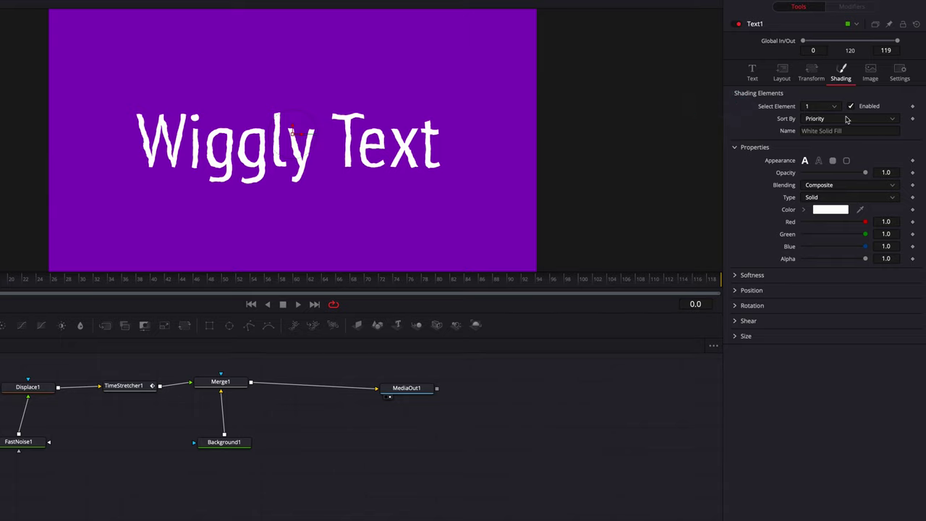
click(833, 107)
click(840, 142)
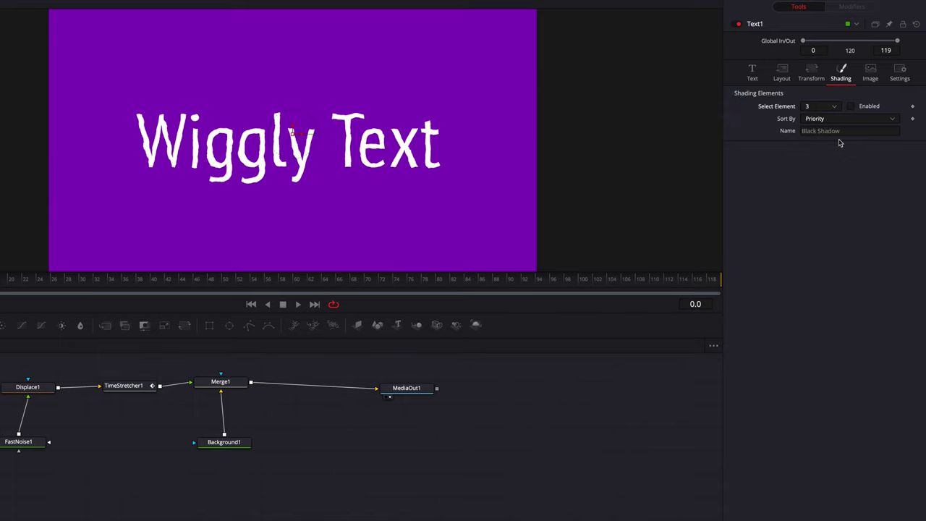
click(851, 107)
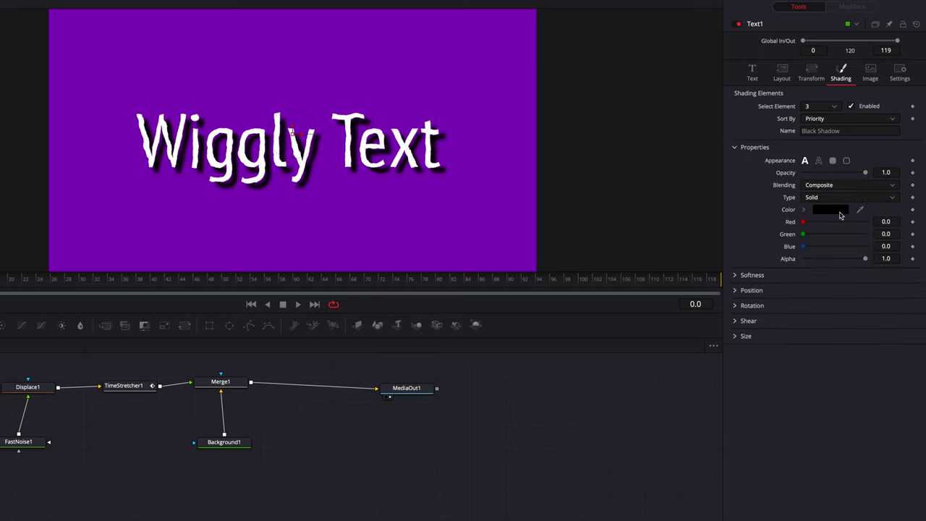
Step: Link the shadow's Softness X to Softness Y with the expression SoftnessY3, and lower the softness to about 1.42
click(736, 276)
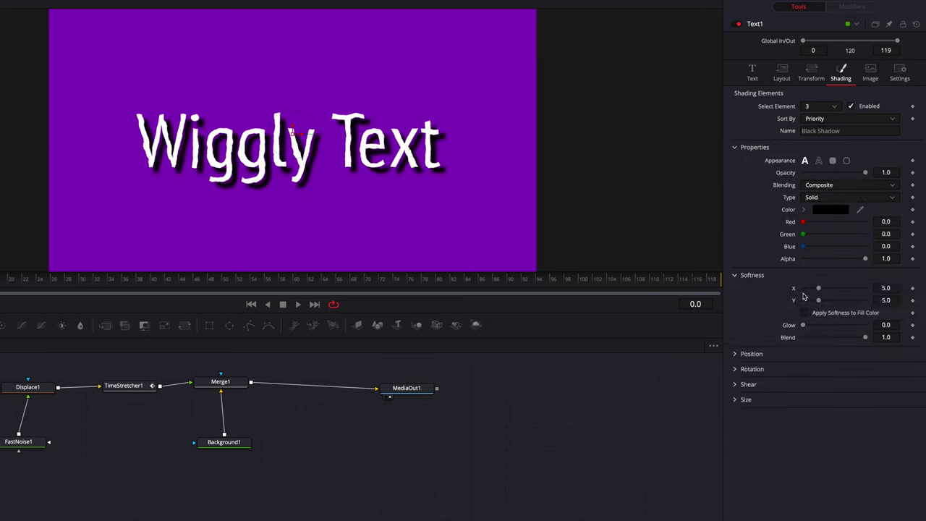
right_click(795, 294)
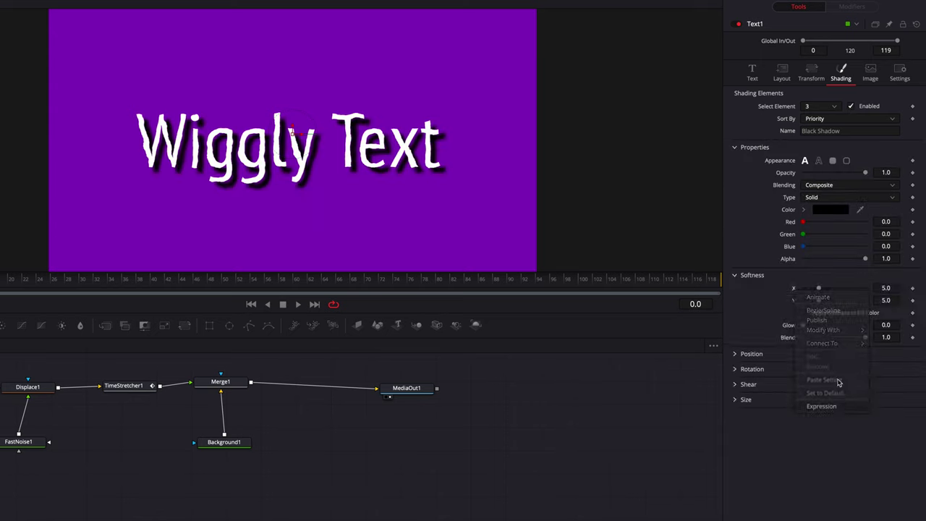
click(805, 301)
drag(794, 316, 810, 317)
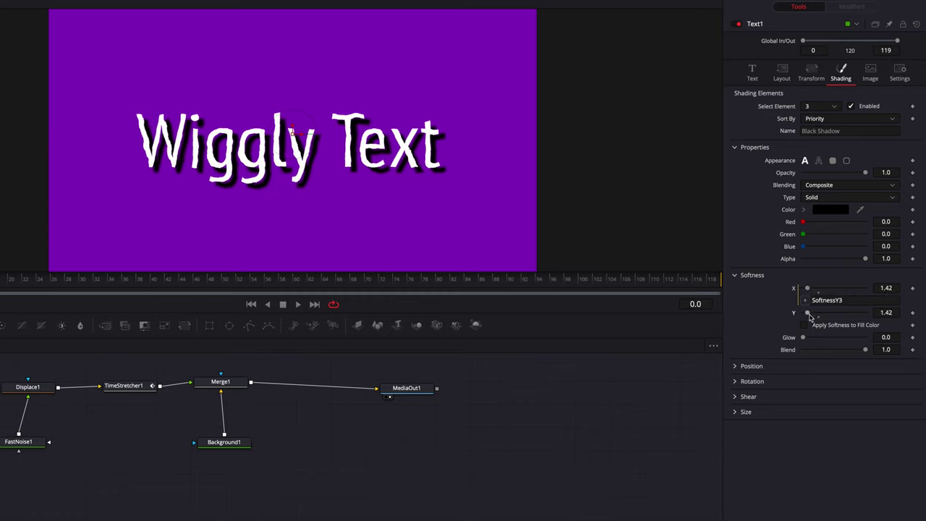
Step: Move the shadow closer to the text with a position offset of about X 0.036 and Y -0.026
click(736, 367)
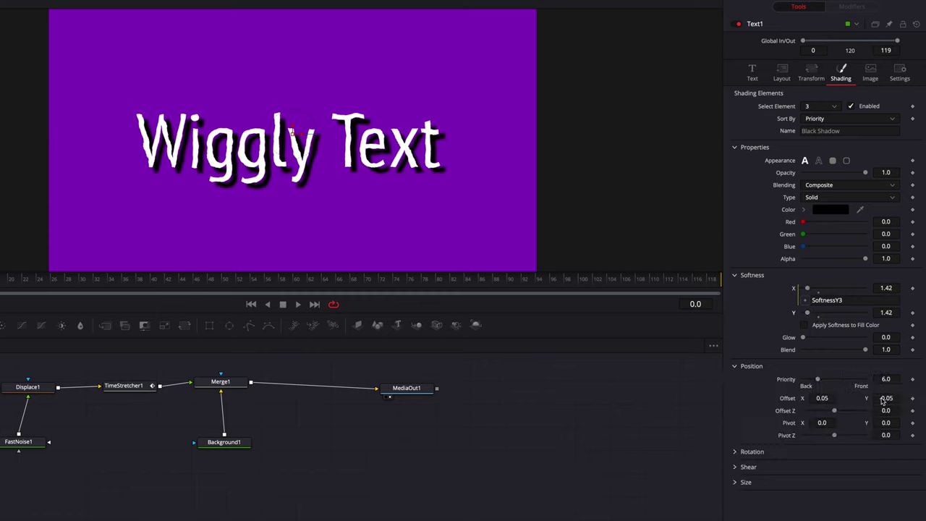
drag(887, 401, 899, 398)
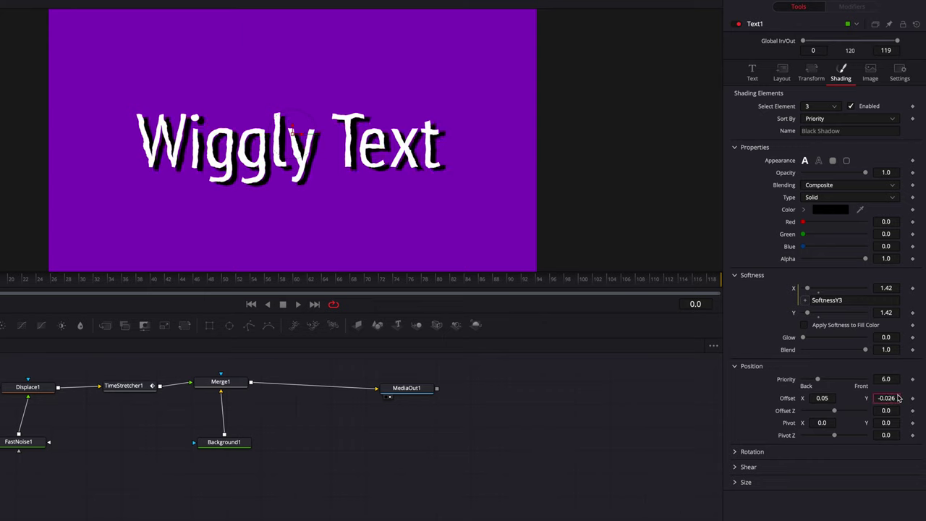
mouse_move(822, 400)
mouse_down()
mouse_move(812, 402)
mouse_move(820, 402)
mouse_up()
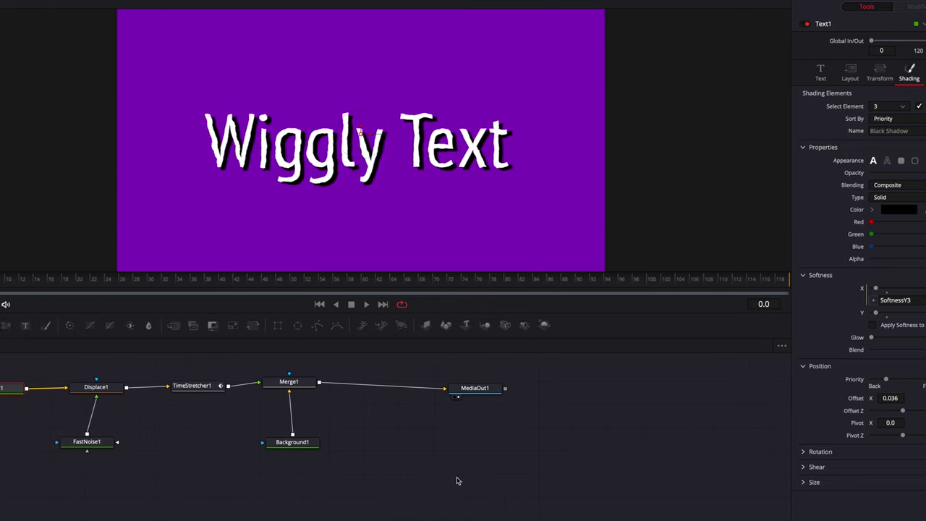
Step: Set Displace1's Y Refraction to about 0.038 and its Y Offset to about -0.211
click(190, 387)
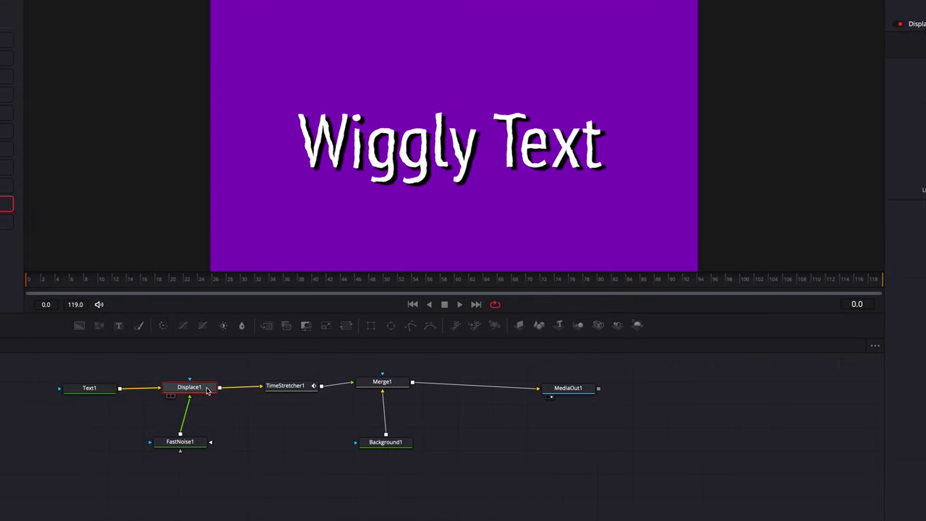
drag(843, 143, 843, 143)
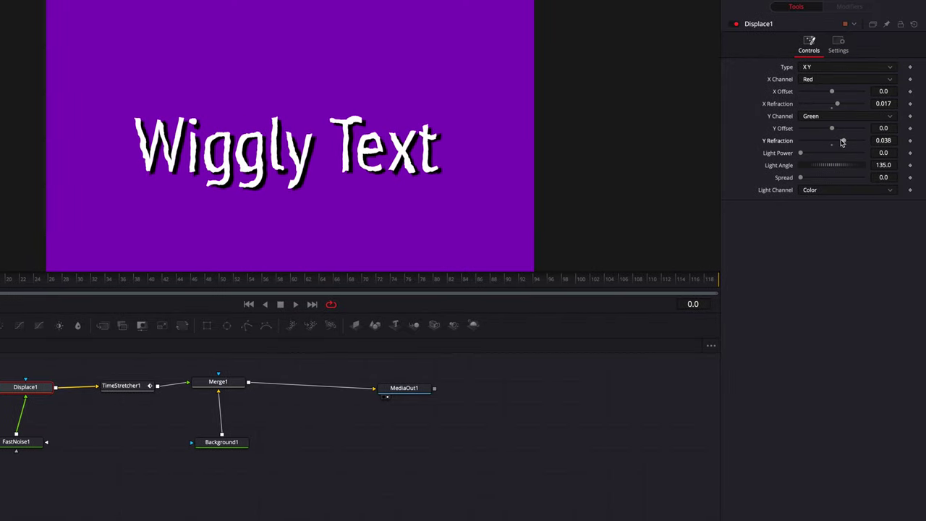
drag(832, 128, 820, 131)
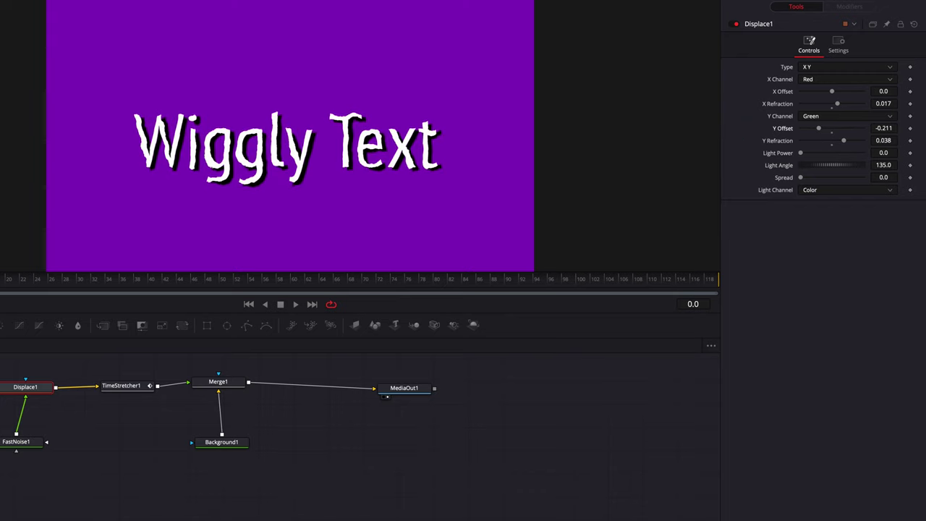
Step: Play back the shadowed wiggly text on the Edit page, restarting playback from the beginning of the clip
click(388, 511)
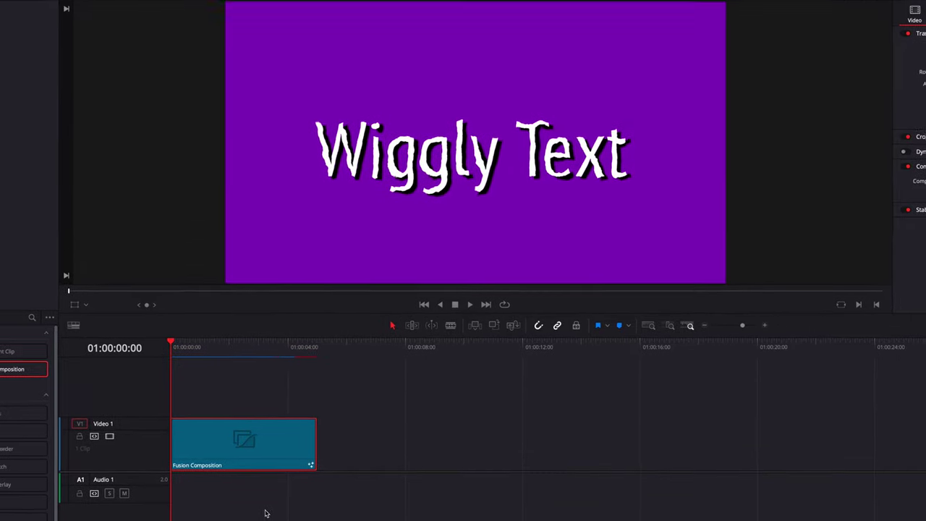
key(space)
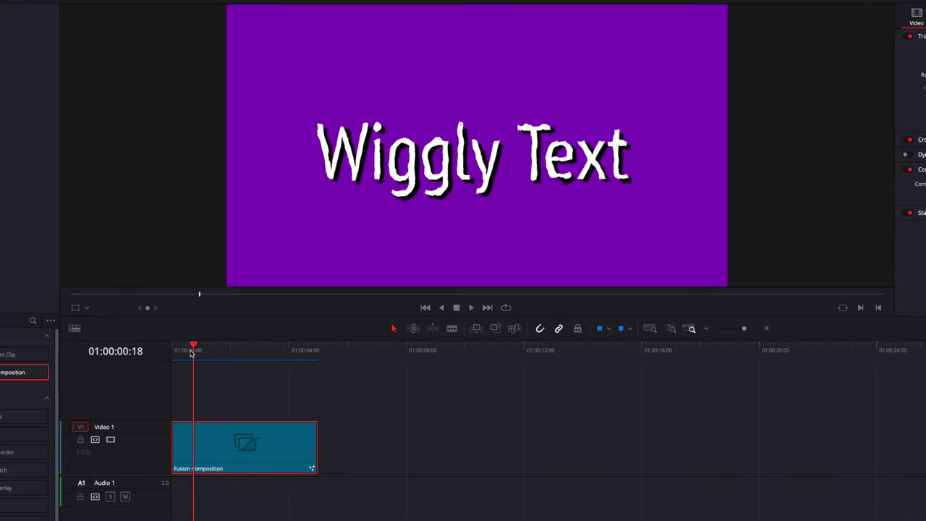
key(space)
key(Home)
key(space)
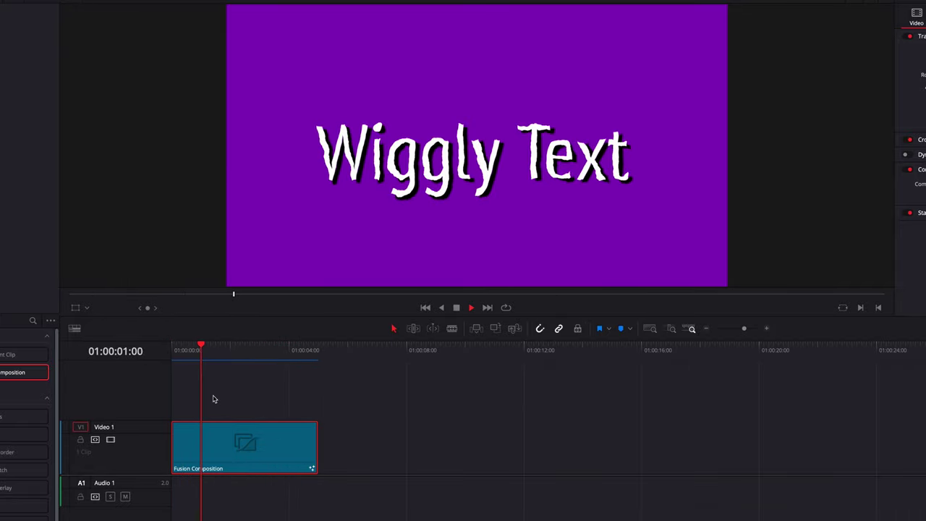